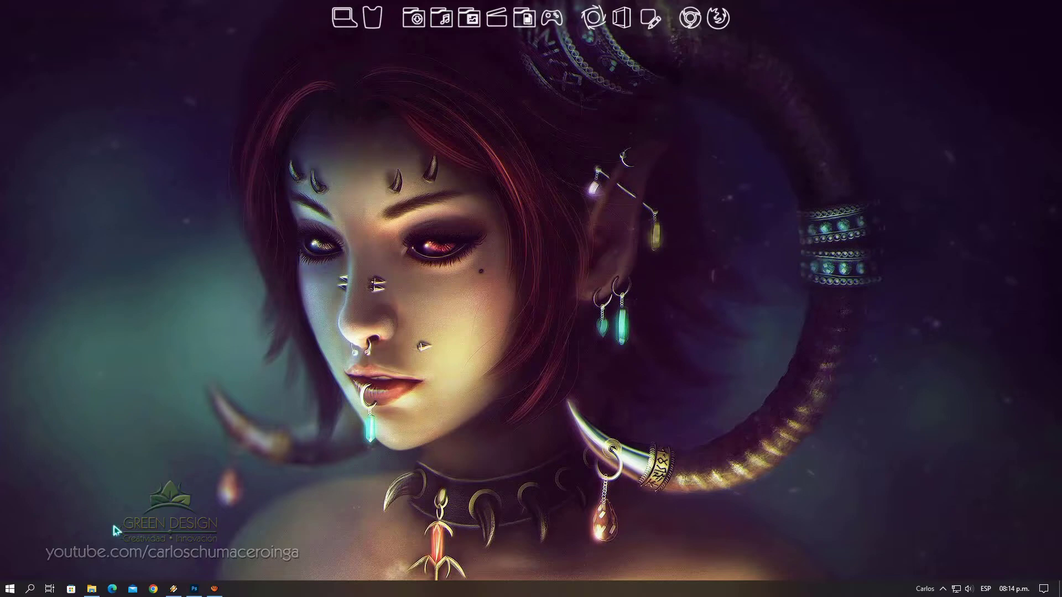
Open olena-sergienko-XttWKETqCCQ-unsplash.jpg in Photoshop from the Pintura al Oleo folder
click(91, 587)
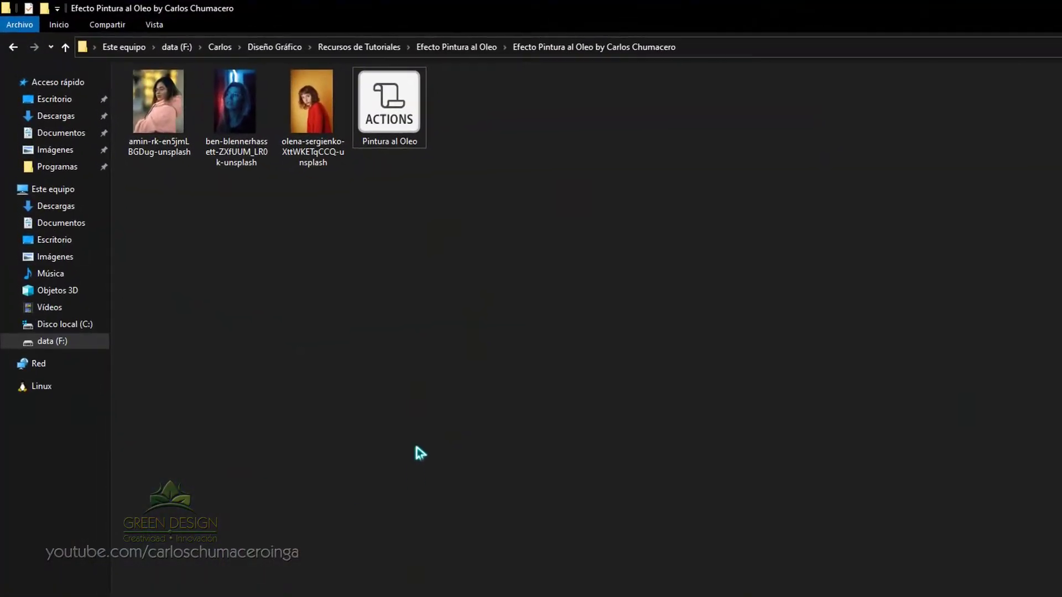
click(393, 120)
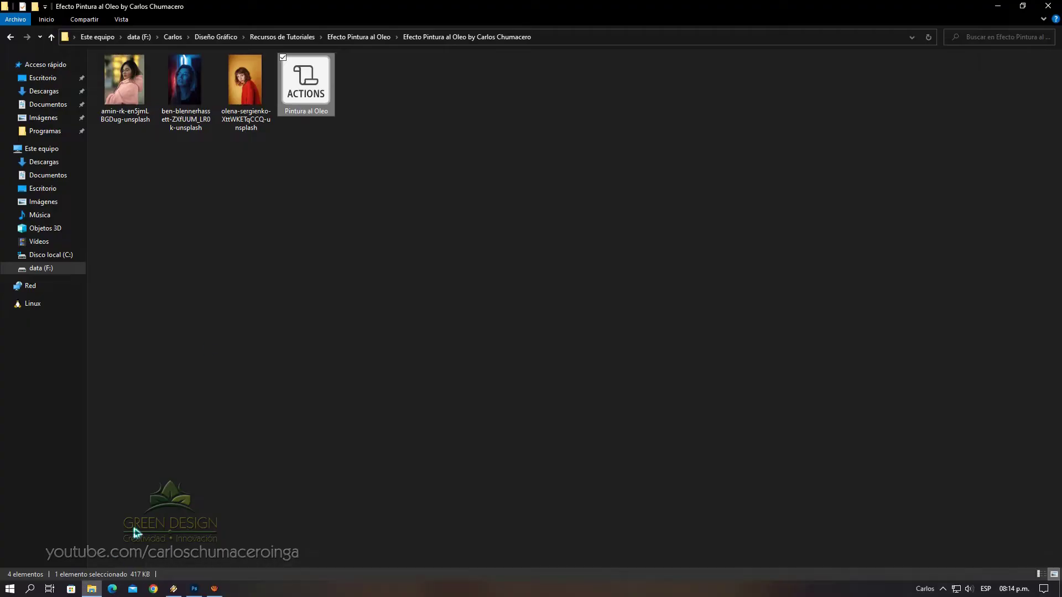
mouse_move(246, 82)
mouse_down()
mouse_move(240, 194)
mouse_move(595, 187)
mouse_up()
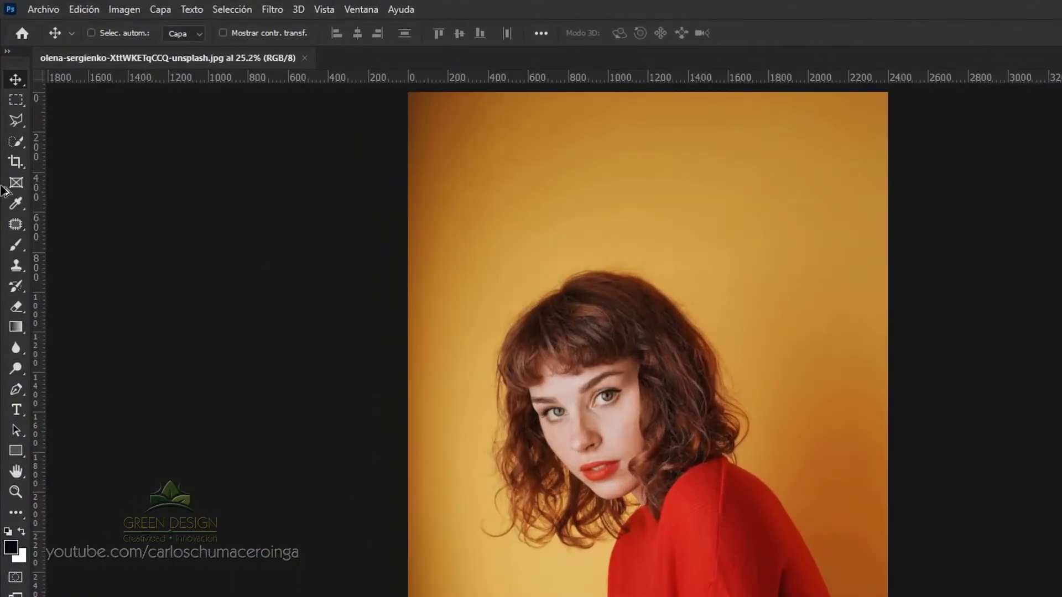
Crop the empty background off the portrait's top, leaving 2400 × 2766 px
click(16, 161)
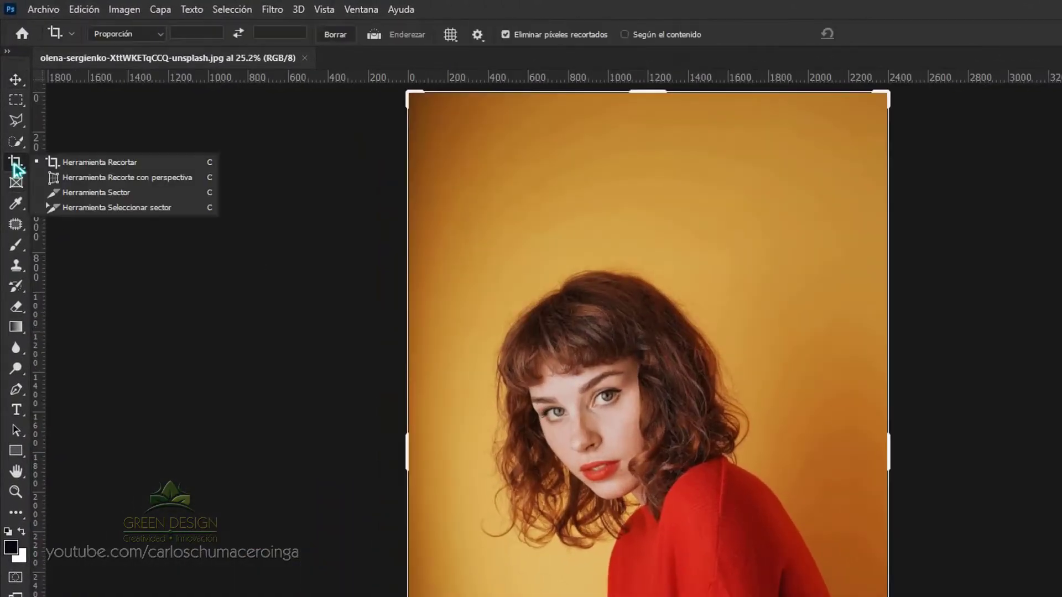
click(132, 162)
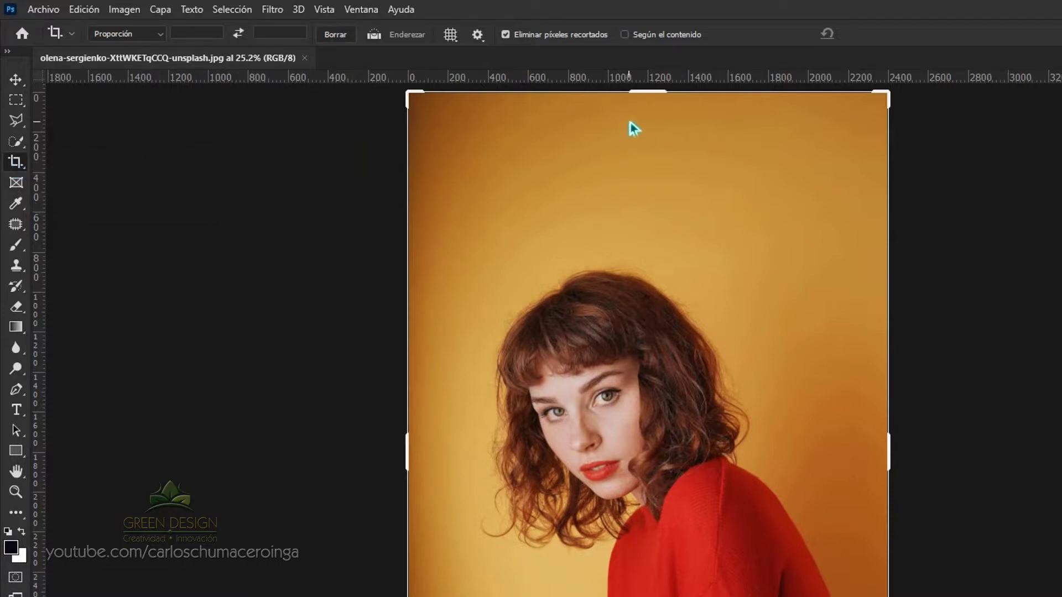
drag(647, 92, 623, 167)
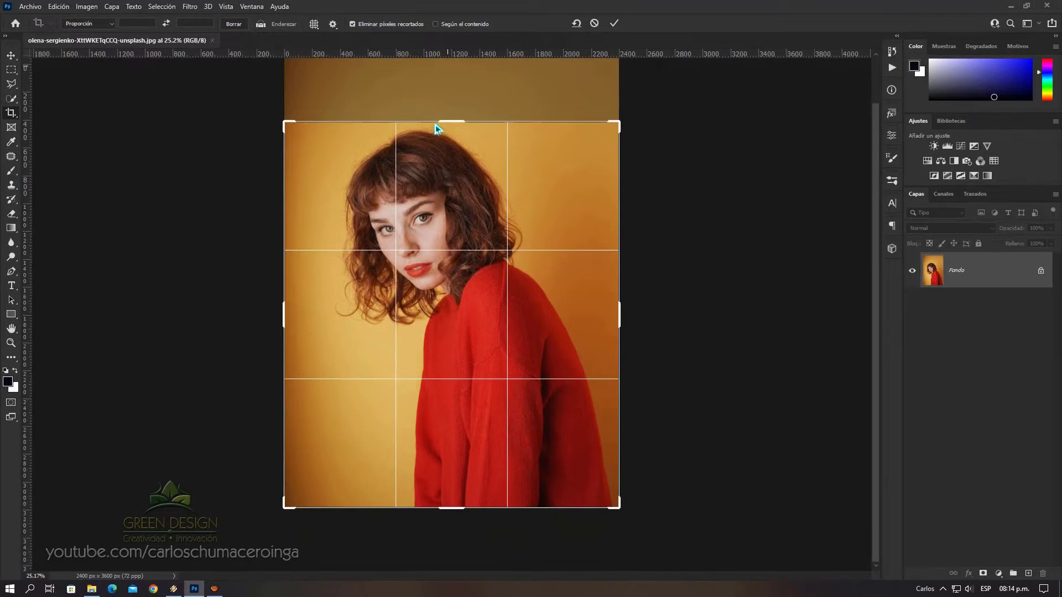
key(Return)
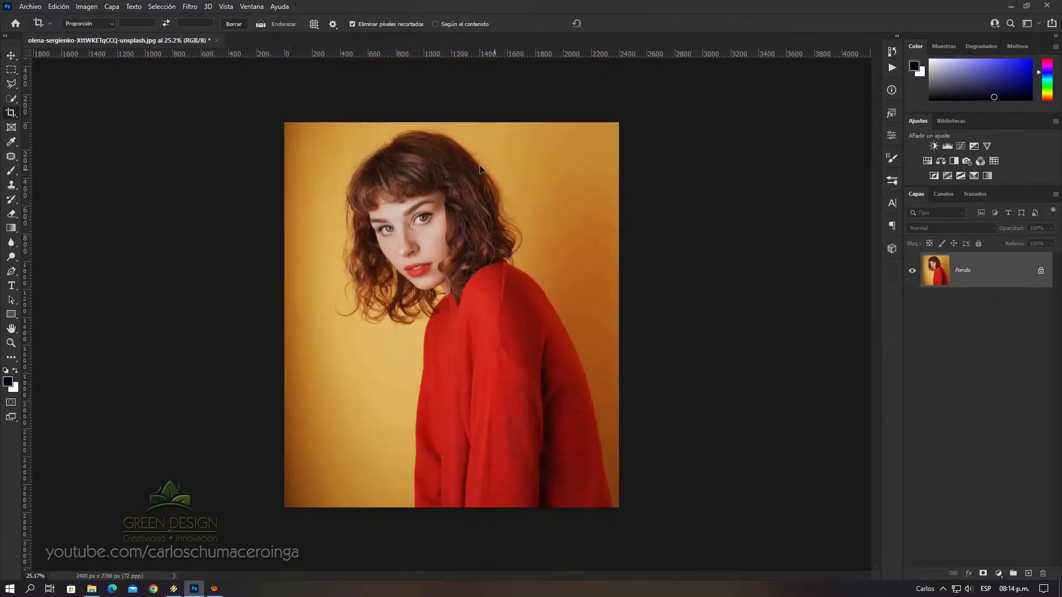
key(v)
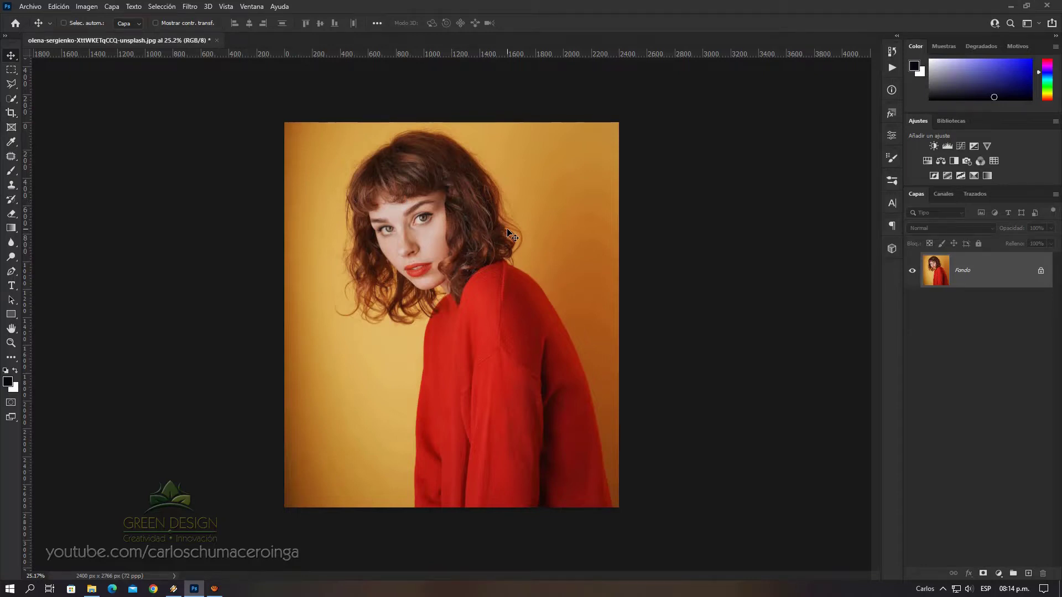
Zoom in on the hair detail and apply a Gaussian blur of radius 1.0 px
scroll(507, 231, up, 2)
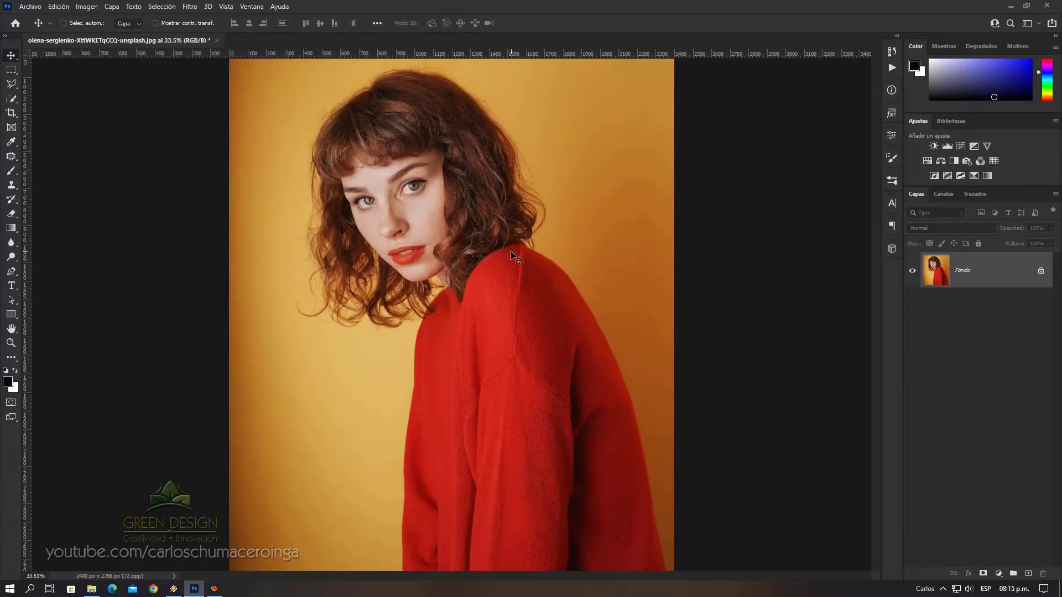
scroll(426, 159, up, 4)
scroll(447, 201, up, 3)
scroll(445, 257, up, 3)
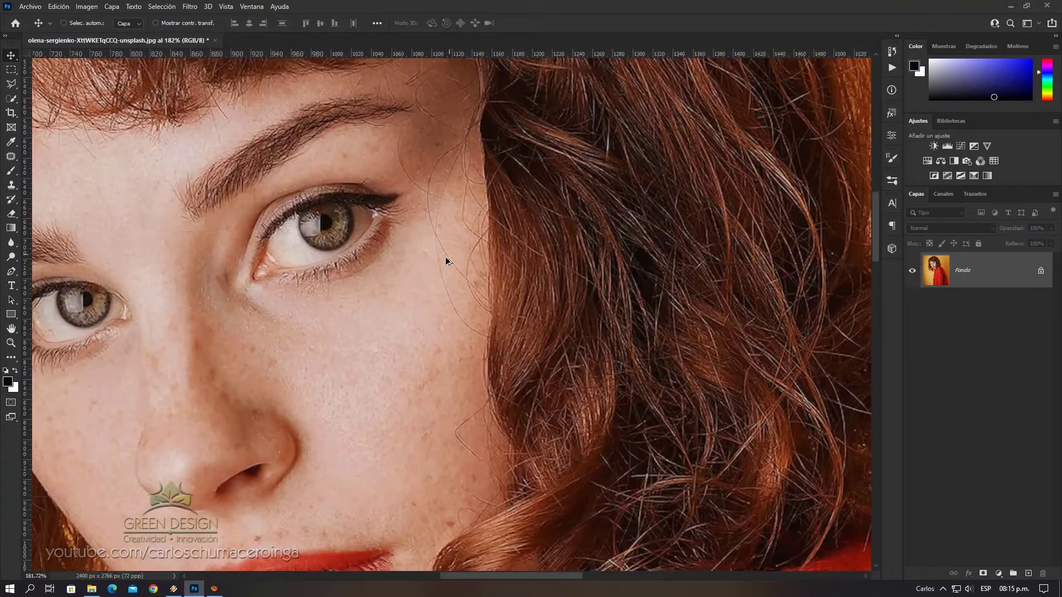
scroll(439, 305, down, 3)
scroll(368, 277, up, 3)
scroll(496, 265, down, 3)
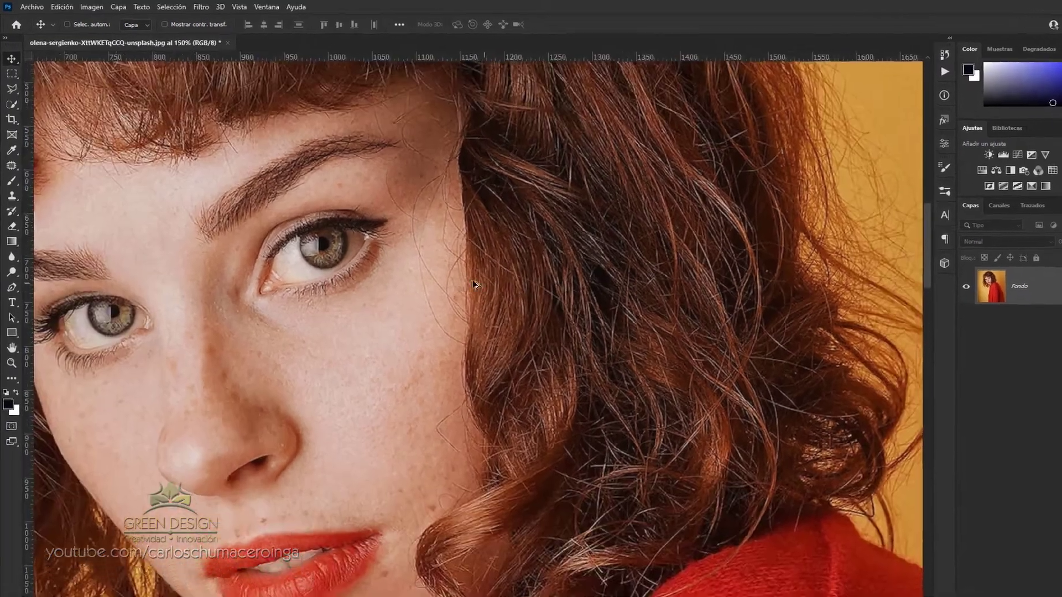
scroll(407, 255, up, 3)
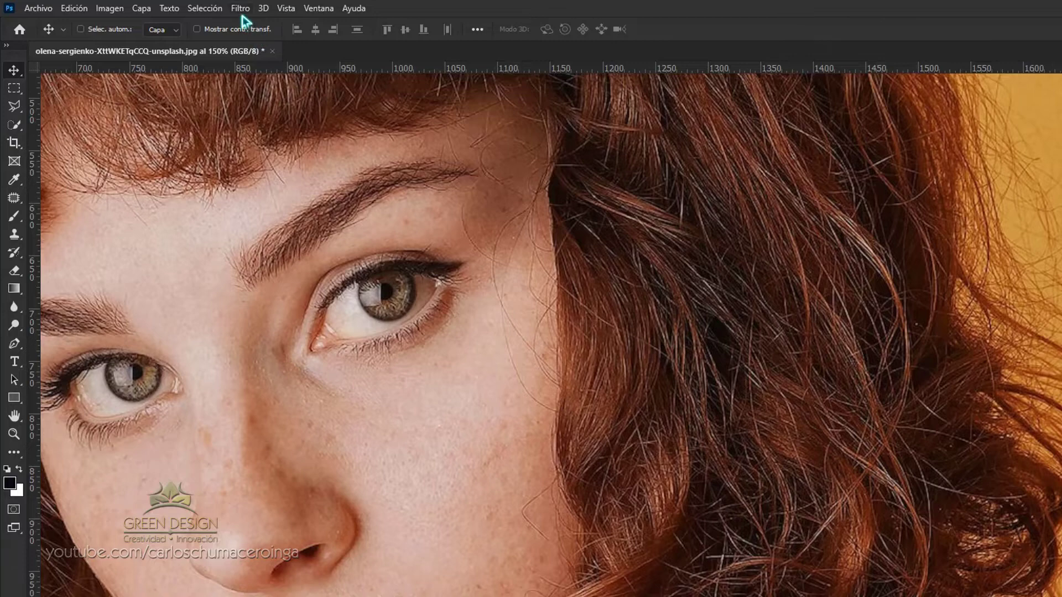
click(240, 8)
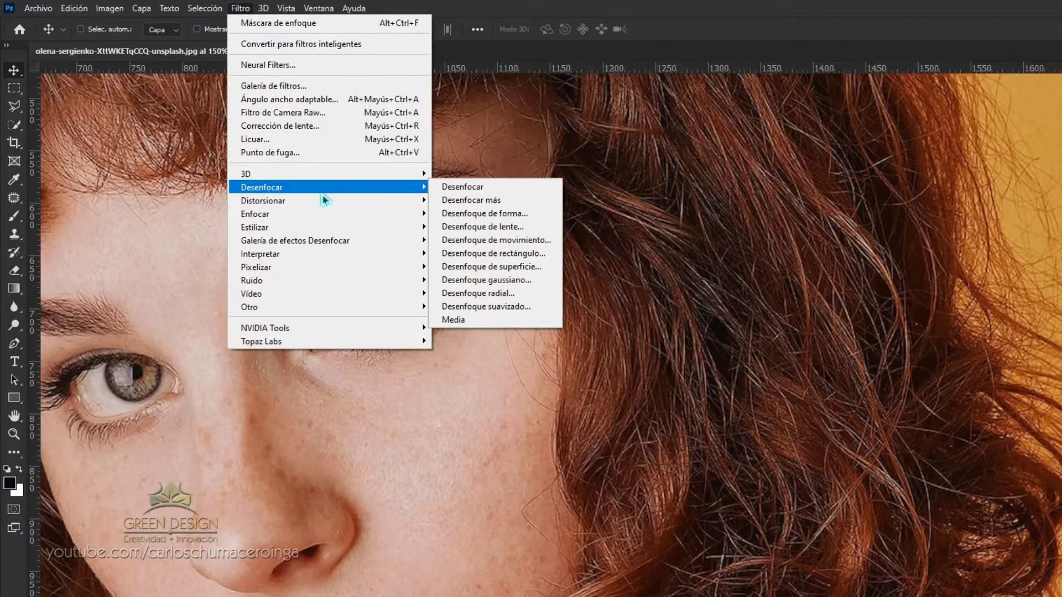
mouse_move(316, 187)
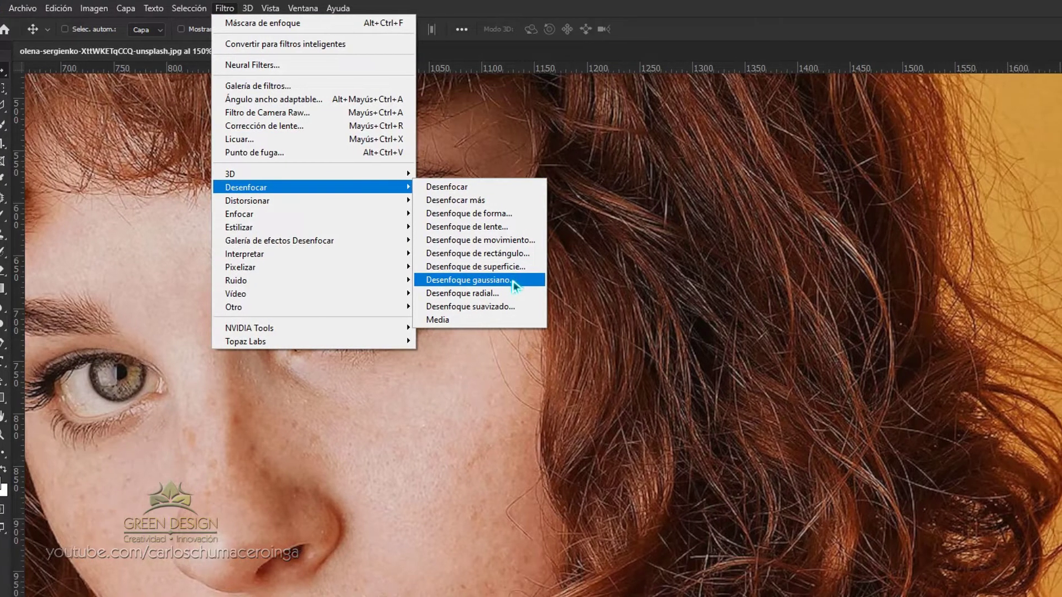
click(530, 282)
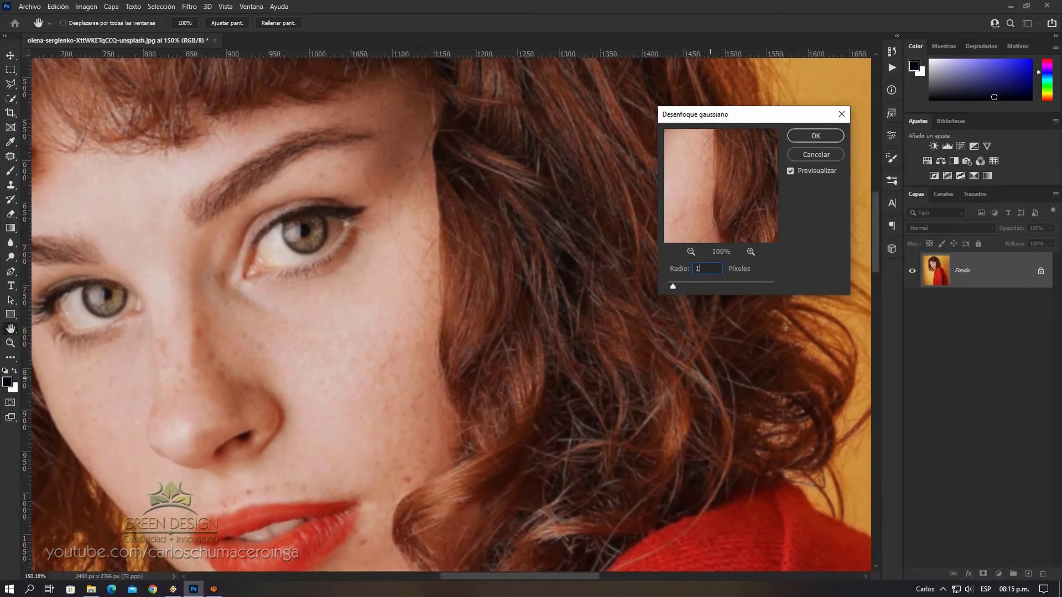
text(1)
key(Return)
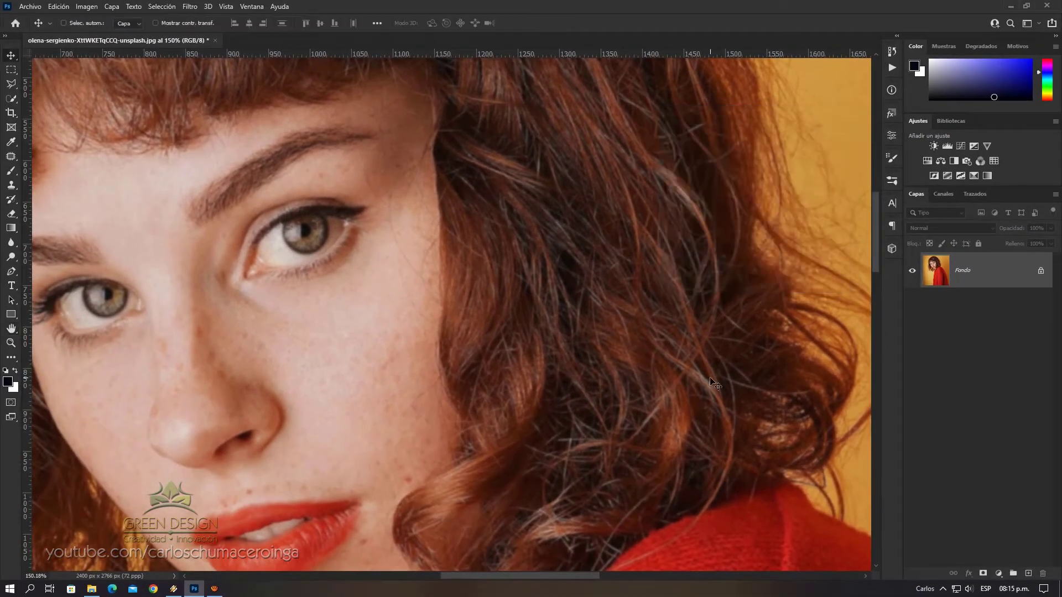
scroll(604, 315, down, 5)
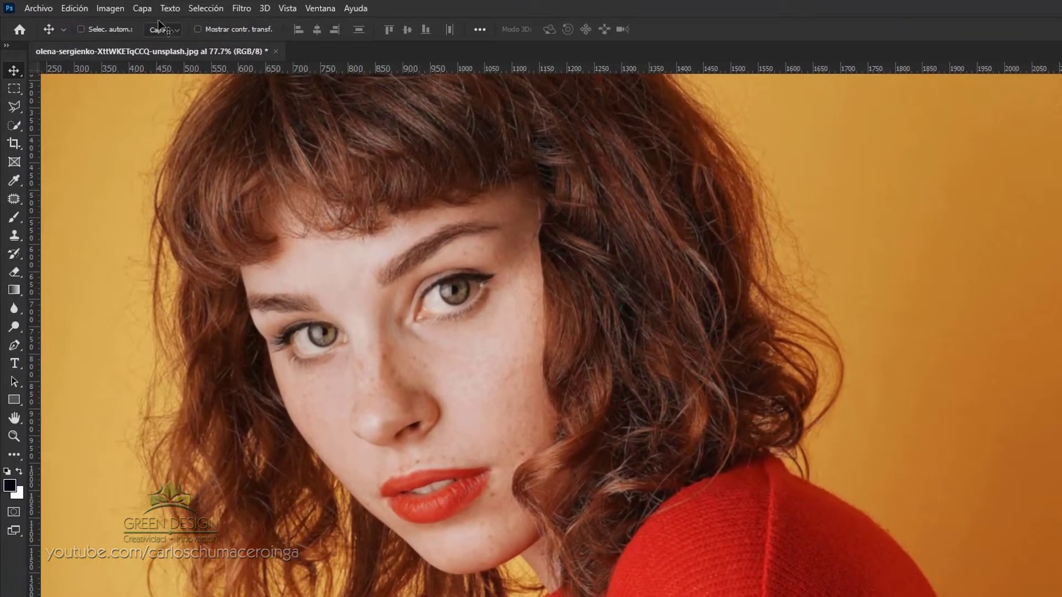
Set the Image Size height to 1500 px, making the portrait 1302 × 1500 px
click(111, 8)
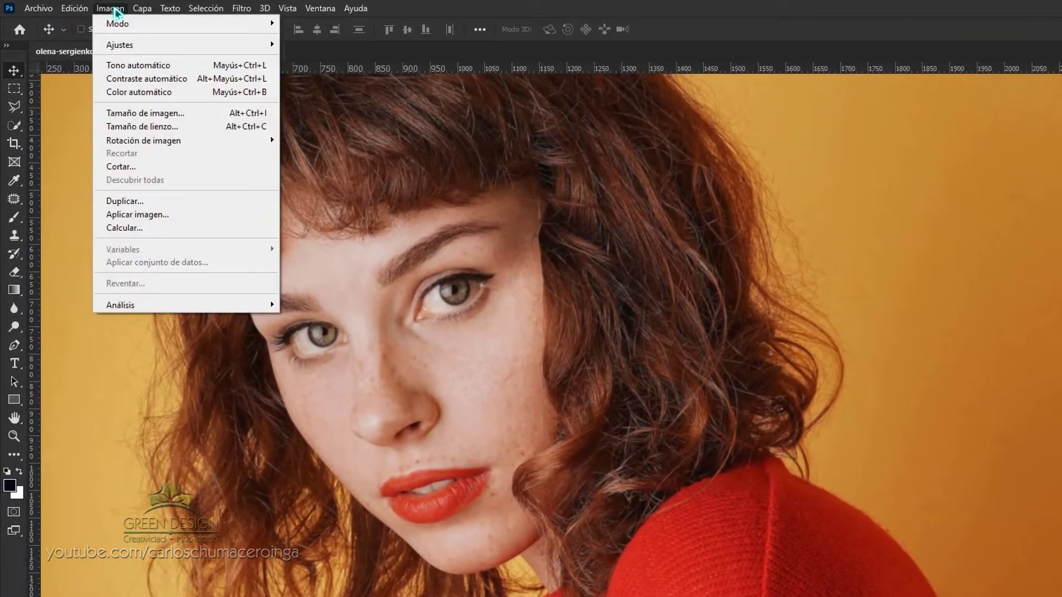
click(172, 114)
double_click(769, 255)
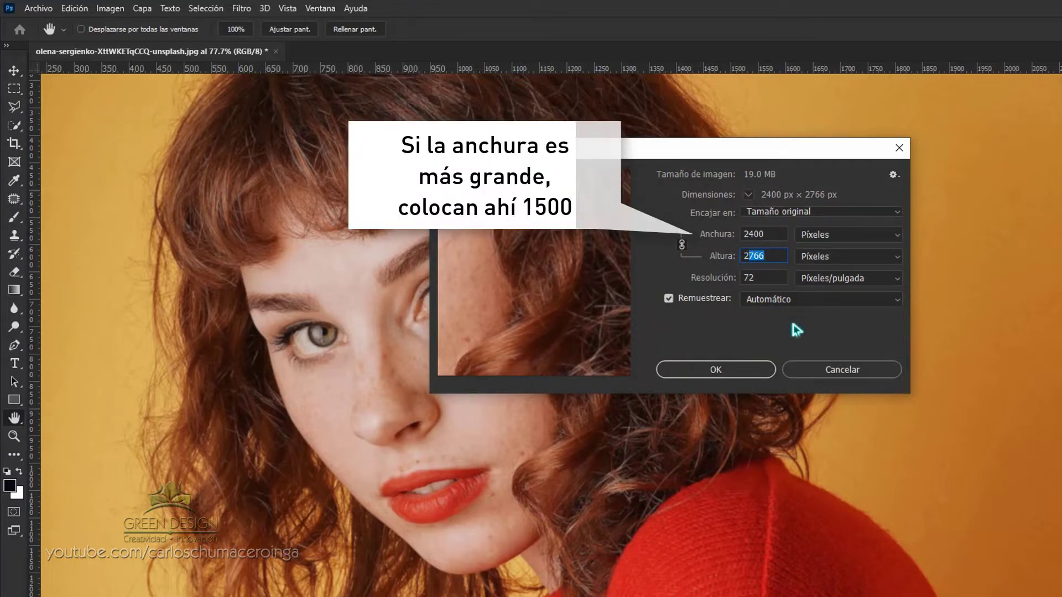
double_click(774, 256)
text(15)
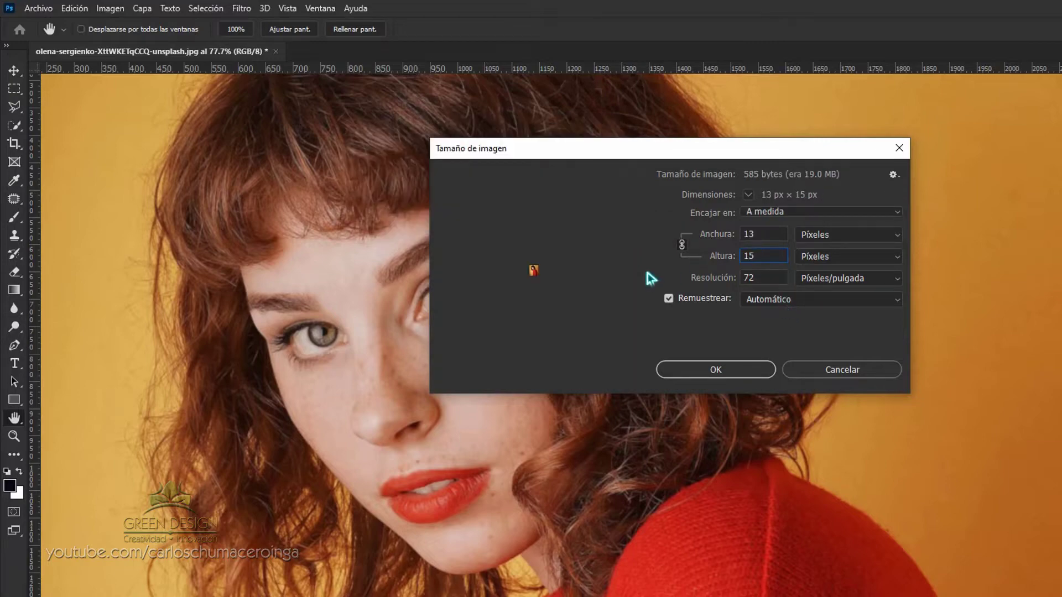
text(00)
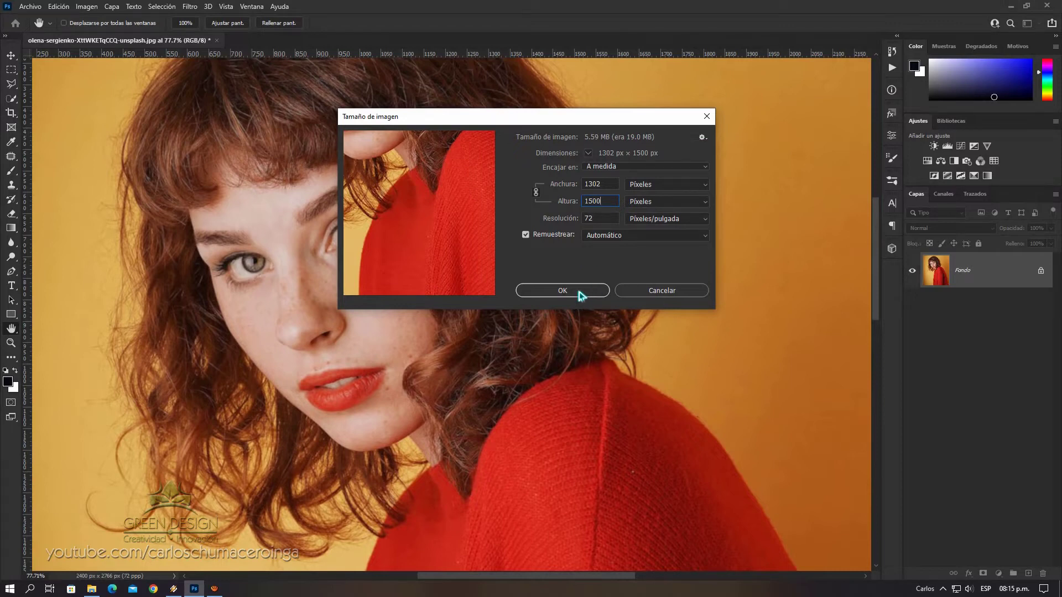
click(578, 291)
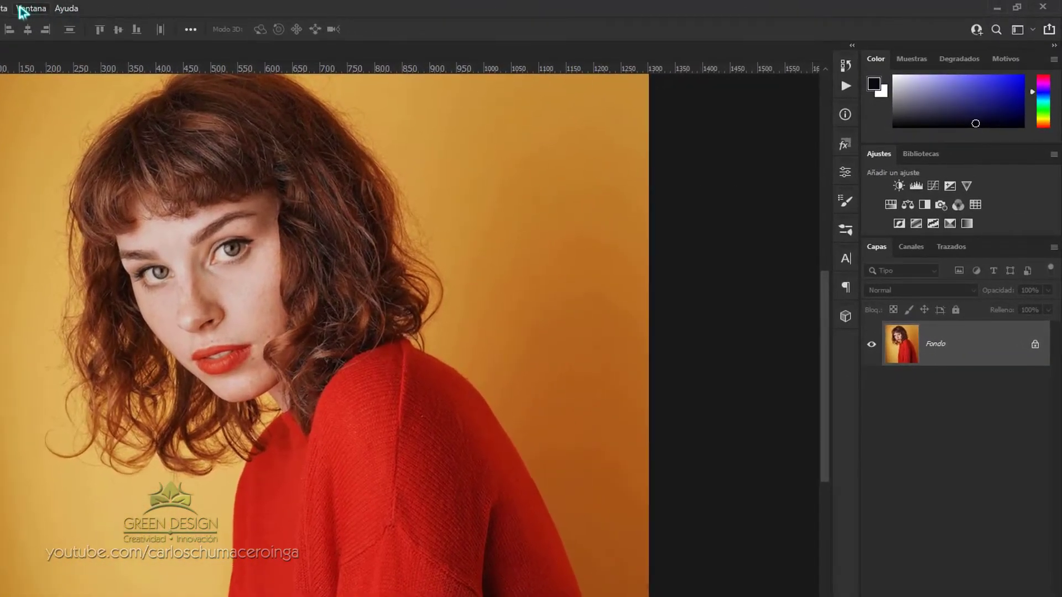
Show the Actions panel and play the Melodious Painting action on the portrait
click(23, 9)
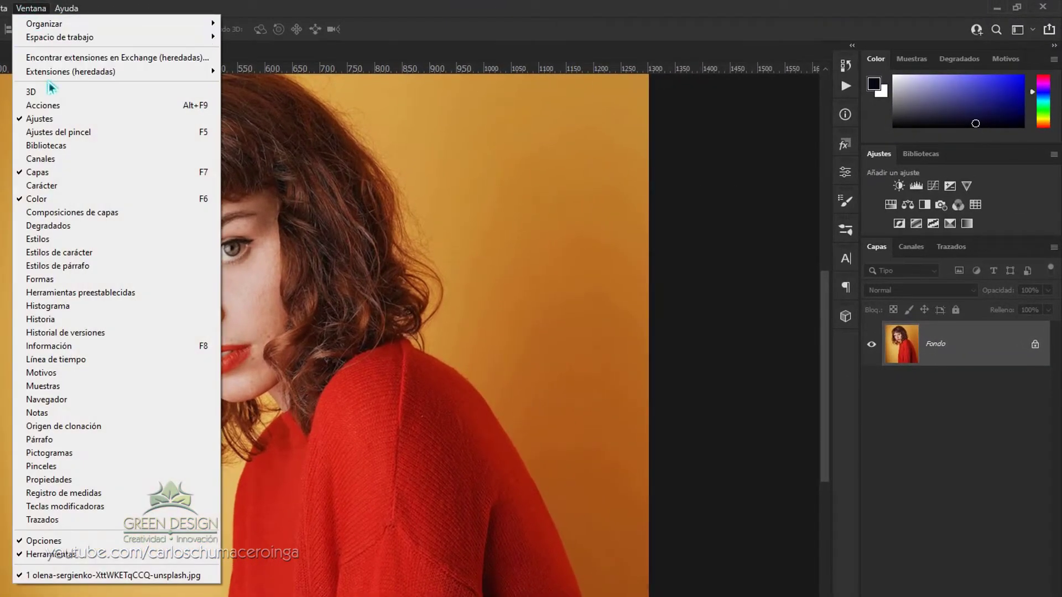
click(69, 106)
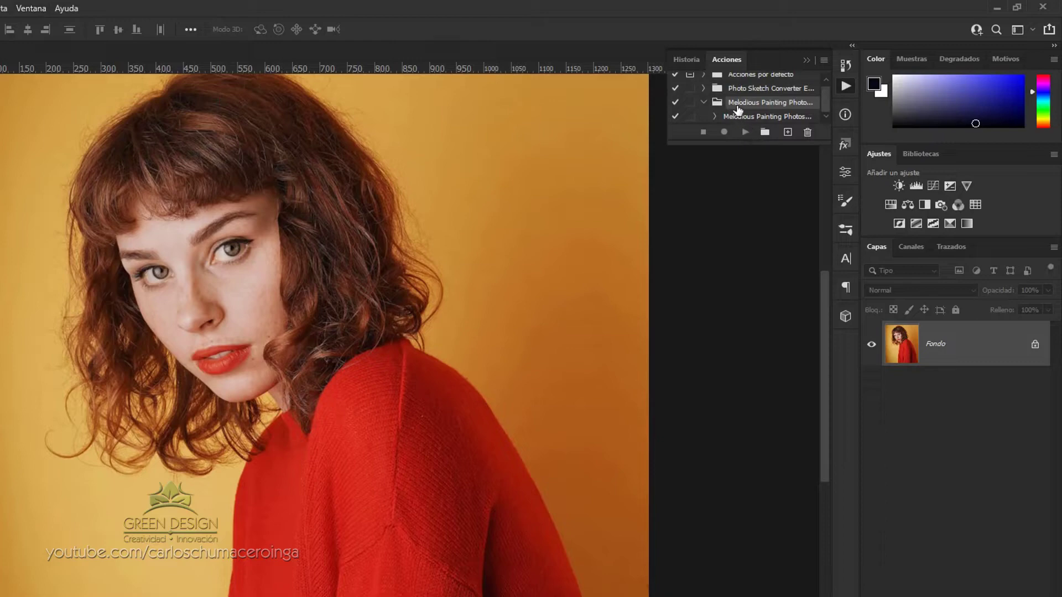
click(704, 102)
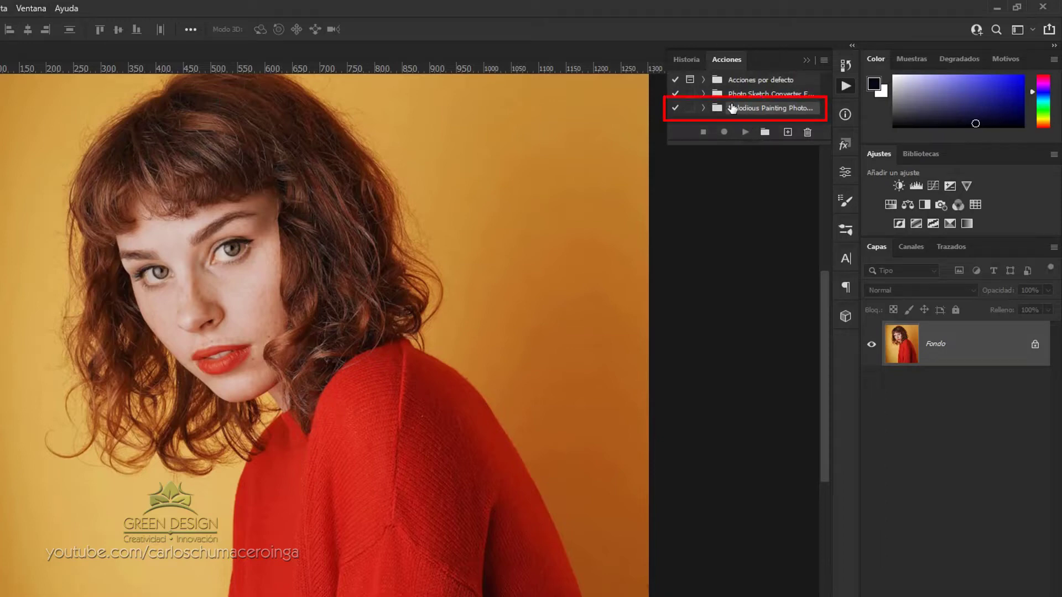
click(704, 108)
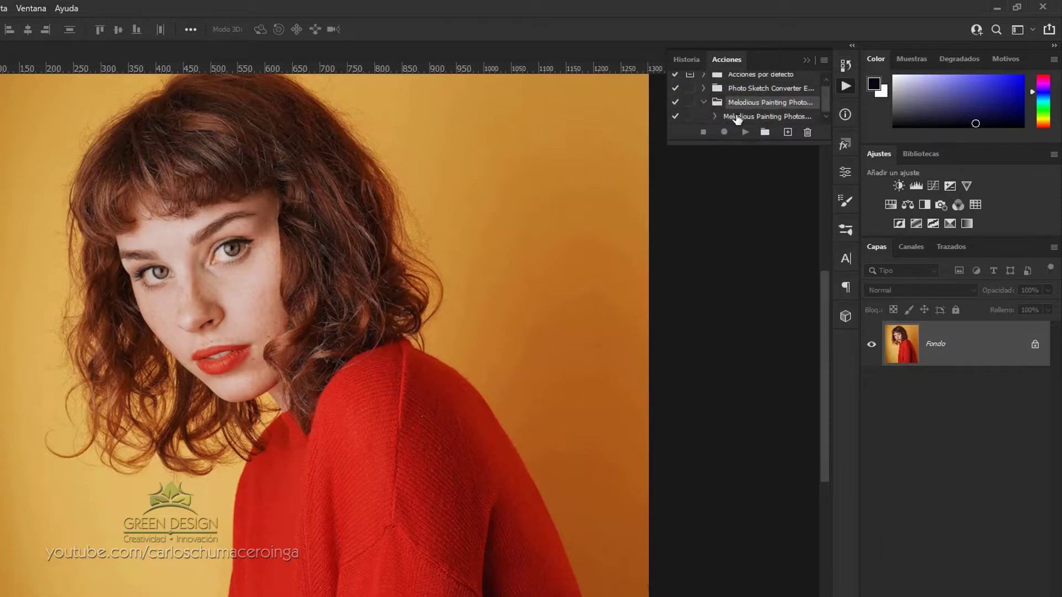
click(758, 119)
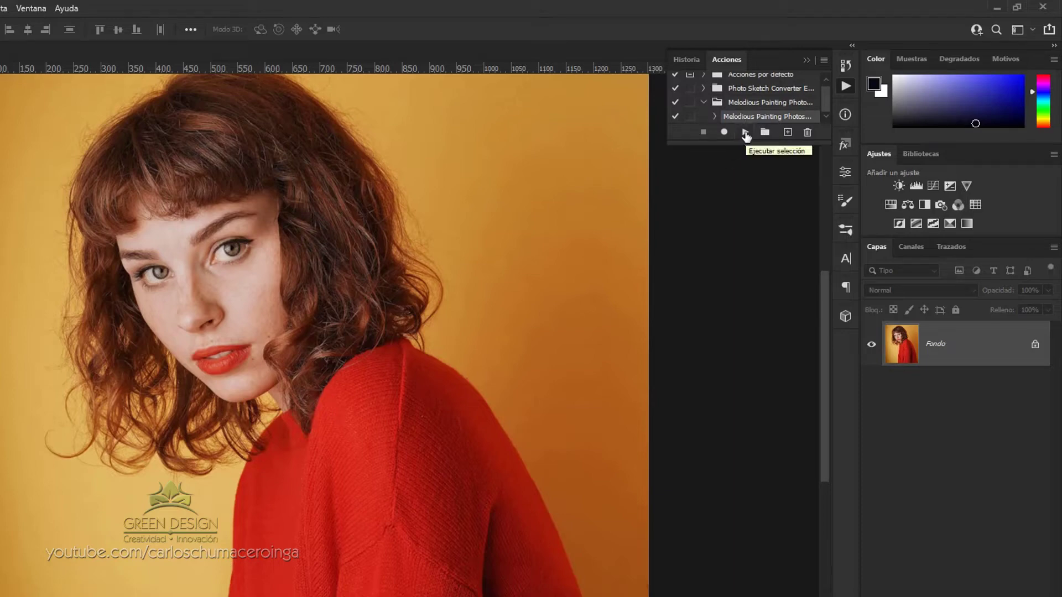
click(745, 132)
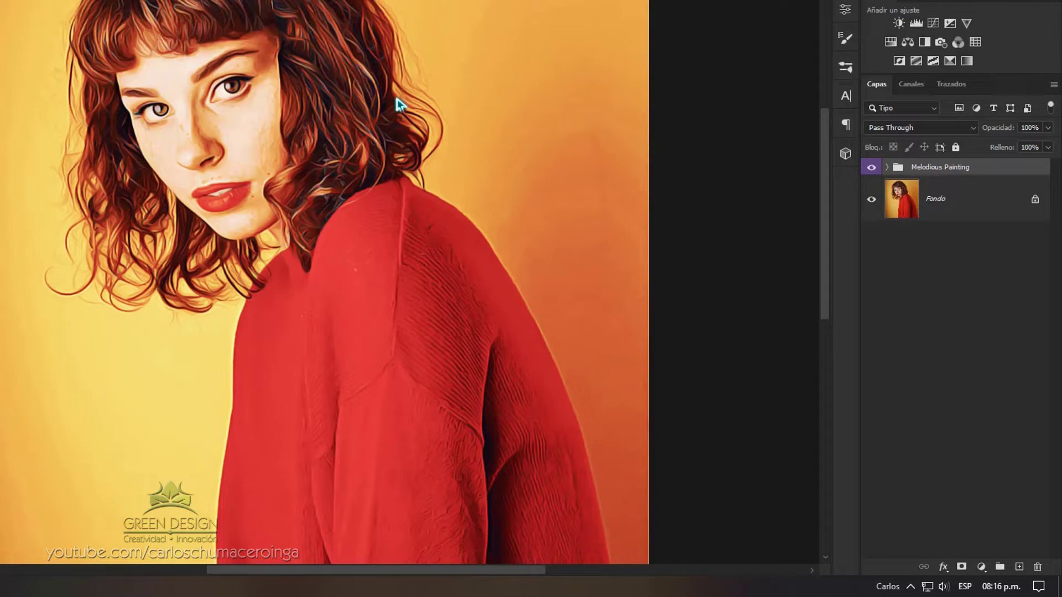
Zoom in and out to inspect the oil-painting result
scroll(249, 90, up, 2)
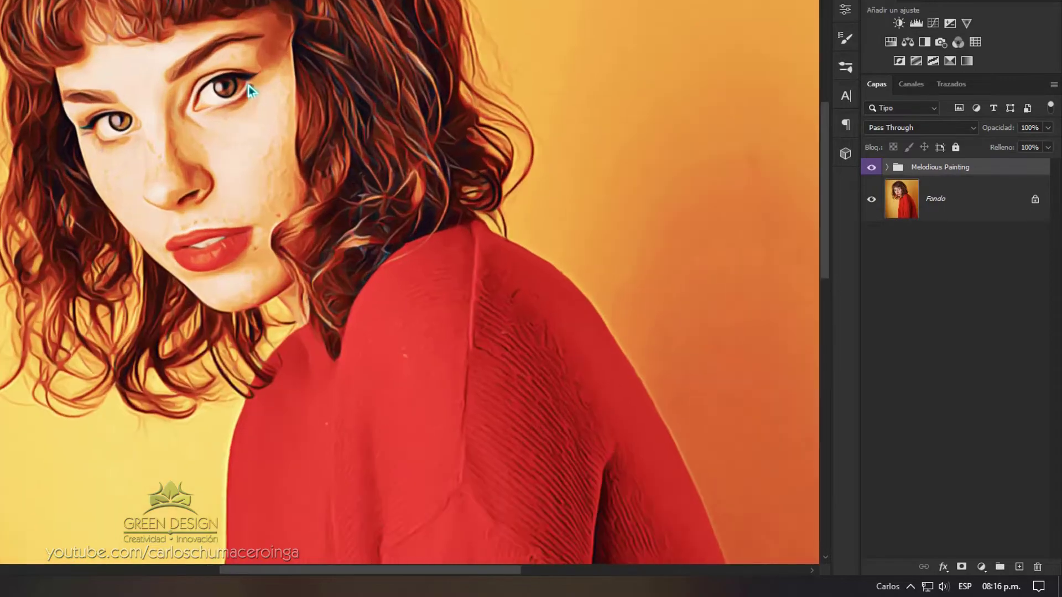
scroll(303, 122, up, 2)
scroll(363, 208, up, 2)
scroll(194, 200, up, 2)
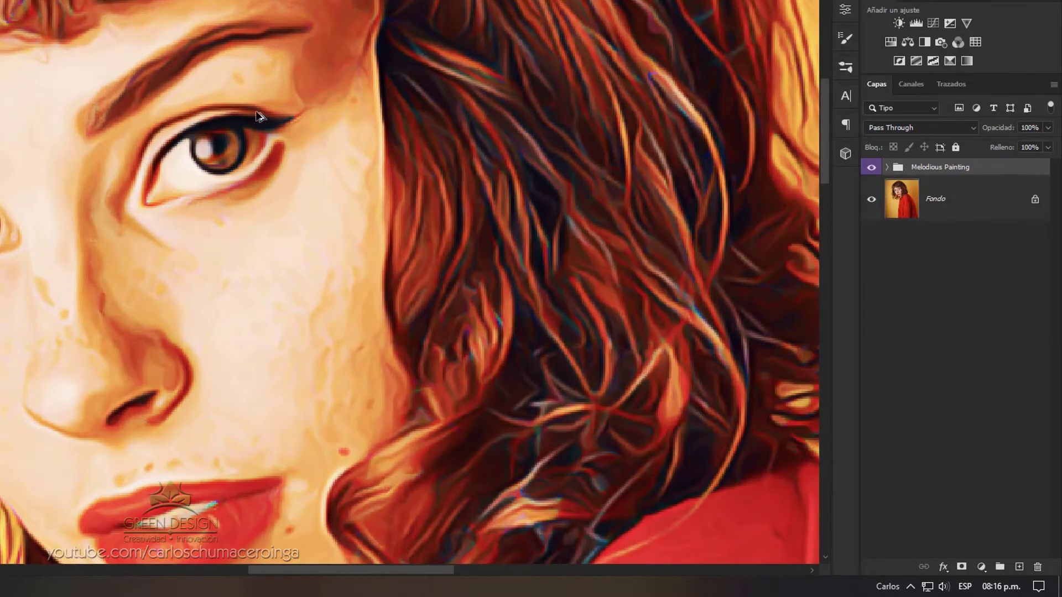
scroll(261, 86, up, 2)
scroll(264, 87, down, 1)
scroll(268, 89, down, 2)
scroll(267, 88, down, 1)
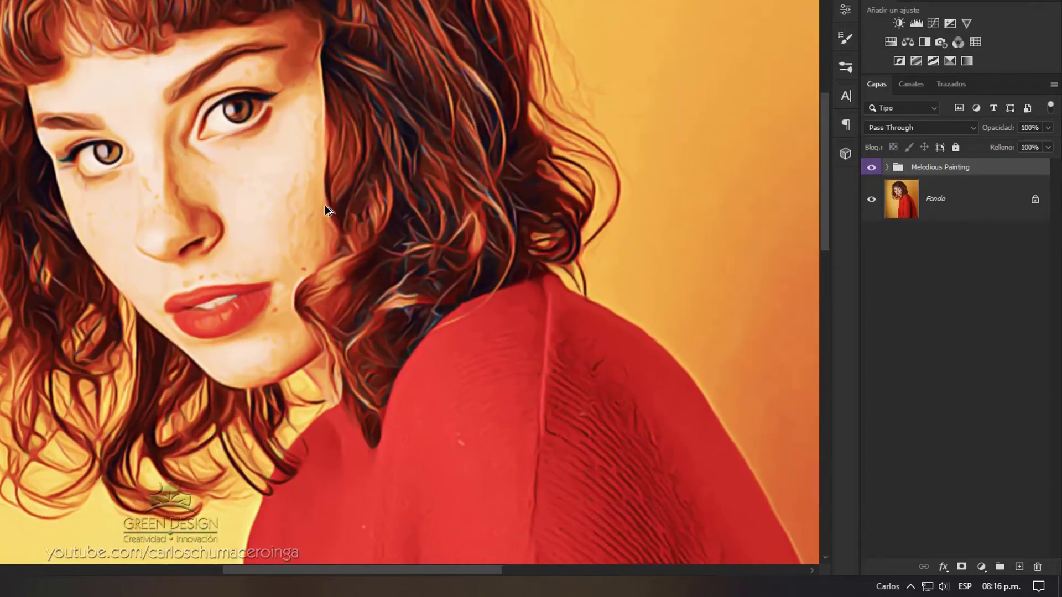
scroll(324, 204, up, 1)
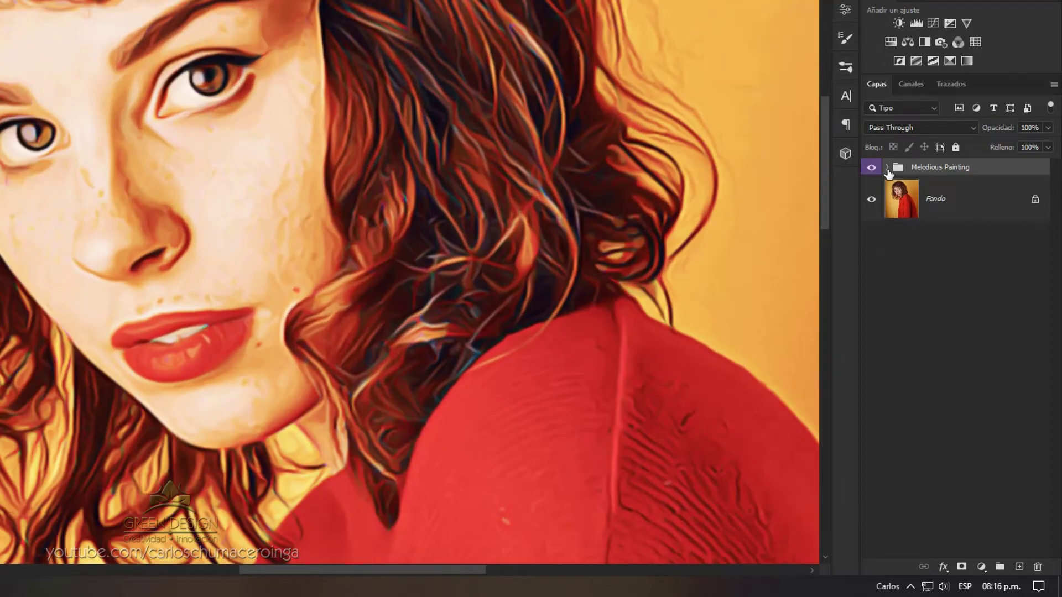
Expand the Melodious Painting group and select the Painting Effect layer with its smart filters
click(886, 168)
scroll(963, 267, down, 2)
scroll(963, 267, down, 2)
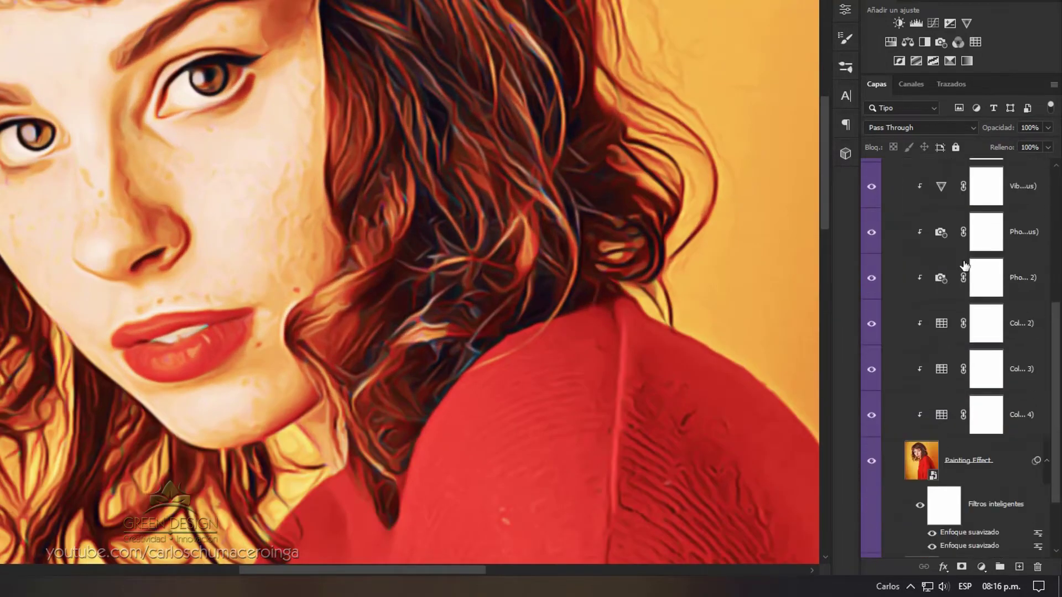
scroll(964, 266, down, 2)
click(976, 460)
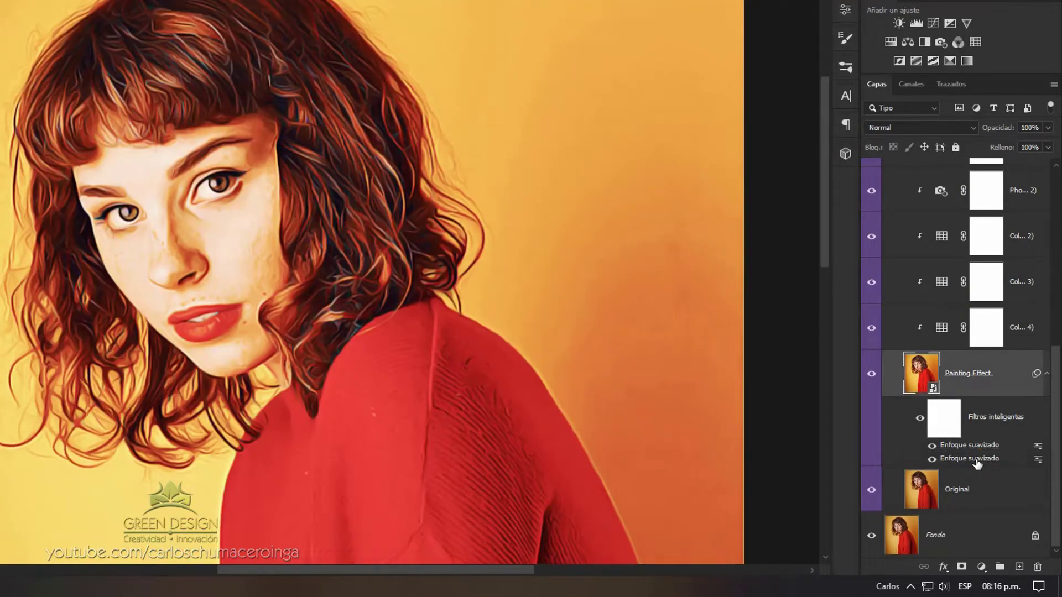
Raise the second Enfoque suavizado smart filter's radius to 7 px
double_click(976, 460)
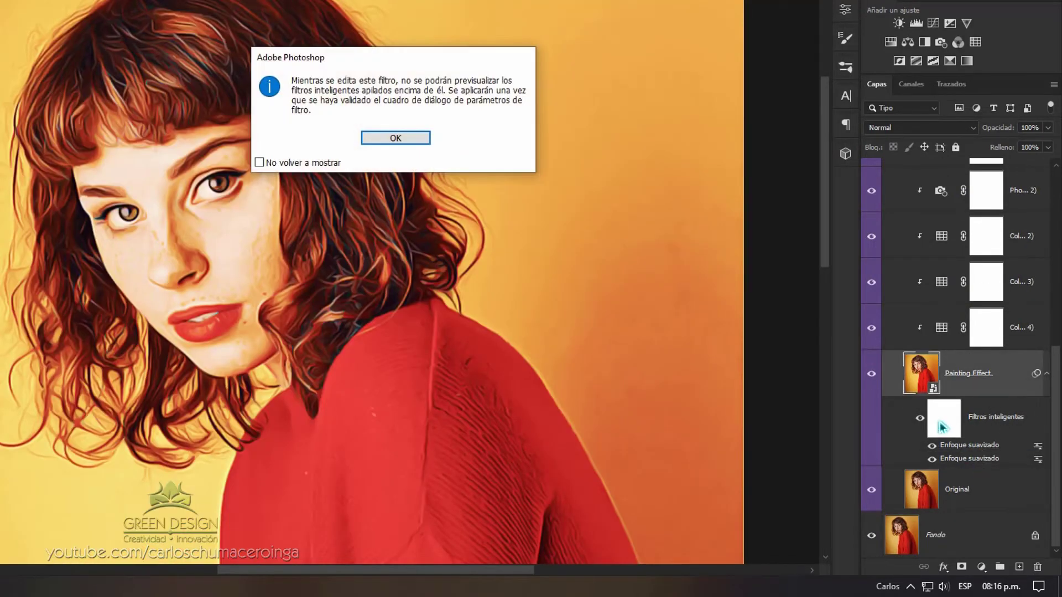
click(421, 140)
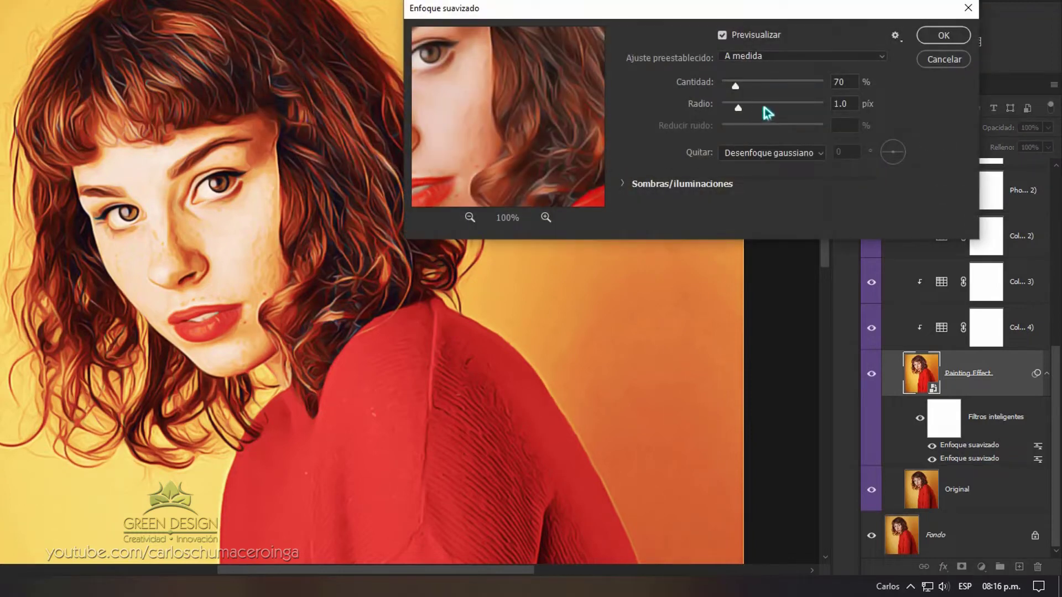
drag(765, 108, 770, 109)
text(7)
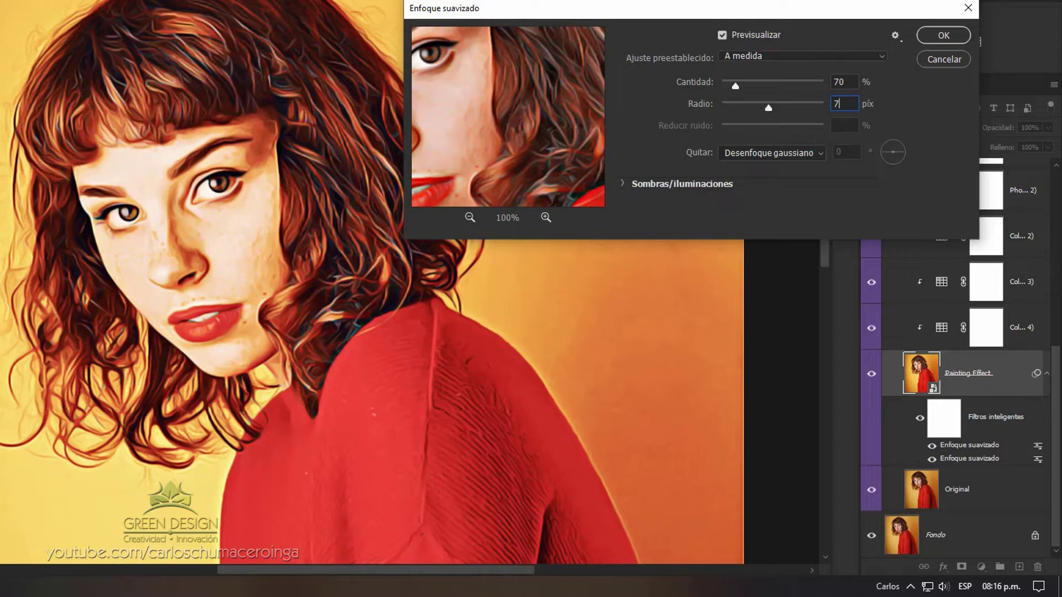
click(943, 36)
Zoom over the sharpened painting, then close it without saving
scroll(211, 242, up, 1)
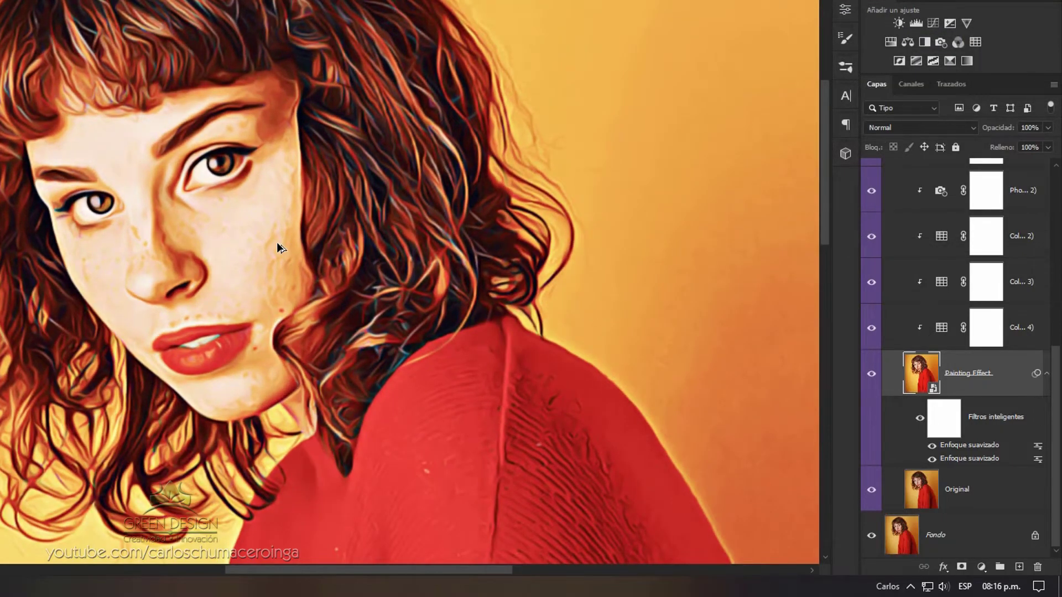
scroll(215, 218, down, 2)
scroll(211, 166, down, 1)
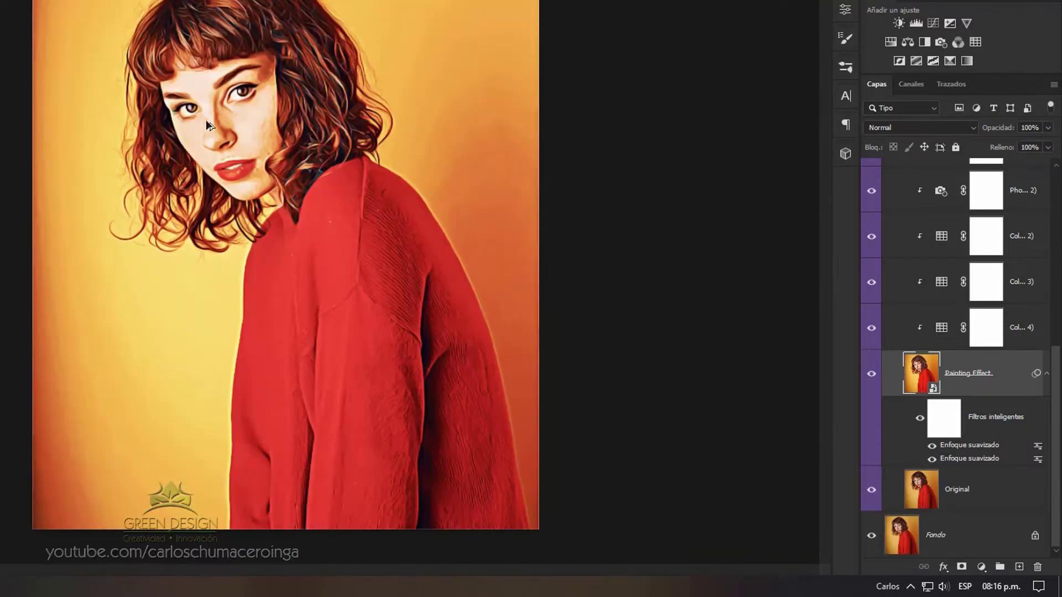
scroll(232, 105, up, 1)
scroll(267, 90, up, 1)
scroll(287, 110, up, 1)
scroll(303, 123, up, 1)
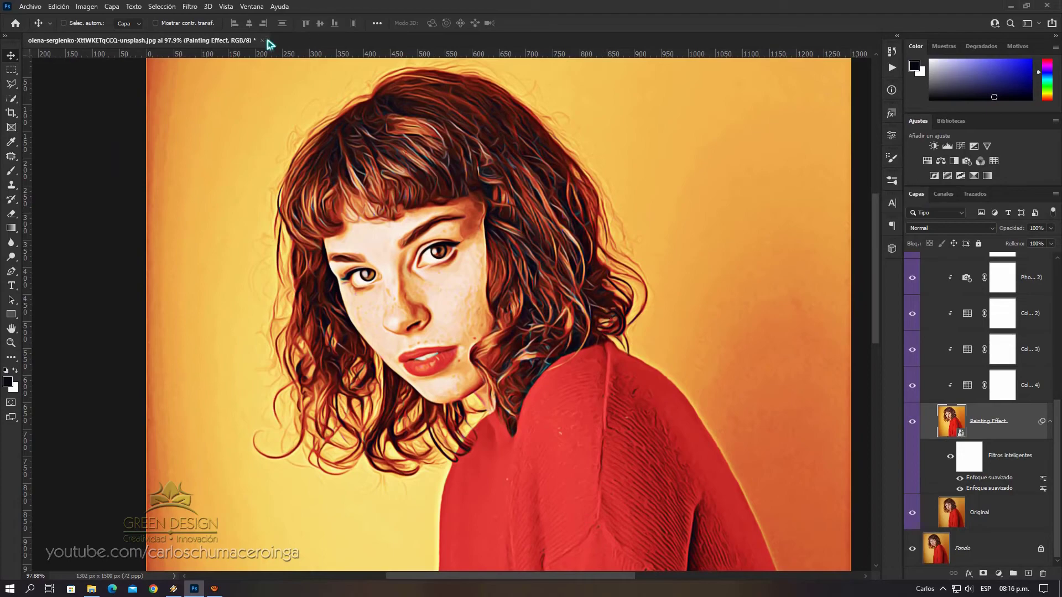
click(262, 41)
click(551, 219)
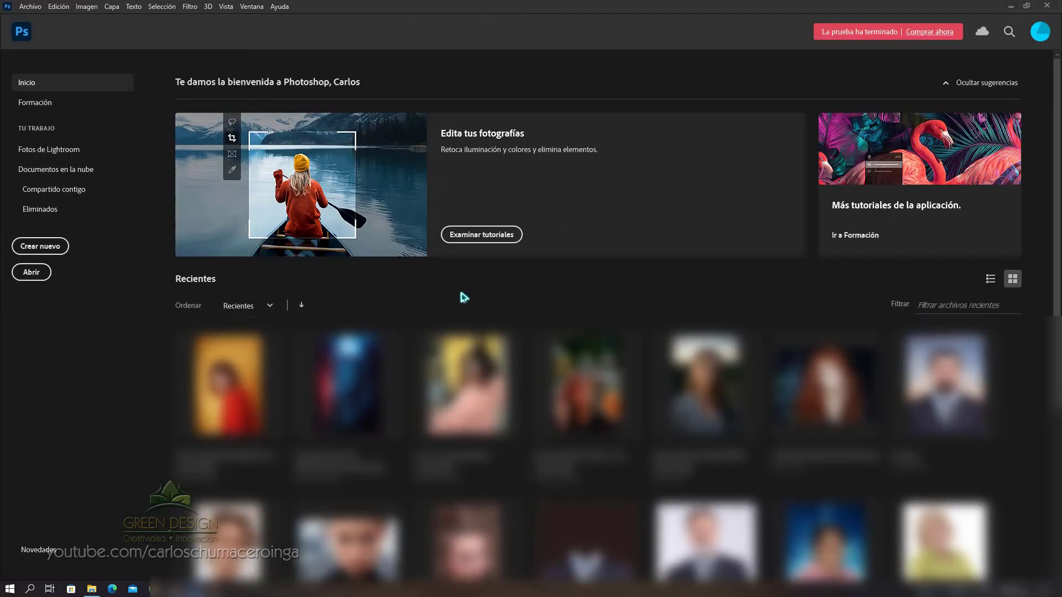
Drag amin-rk-en5jmLBGDug-unsplash.jpg from File Explorer into Photoshop and zoom in on the cheek
click(91, 588)
click(130, 111)
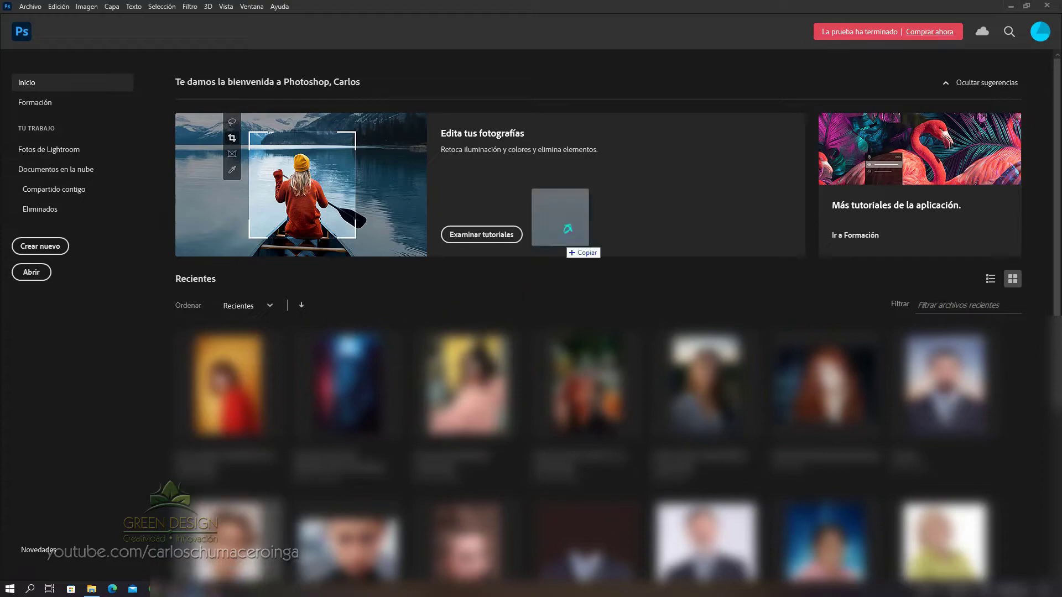
drag(166, 385, 559, 224)
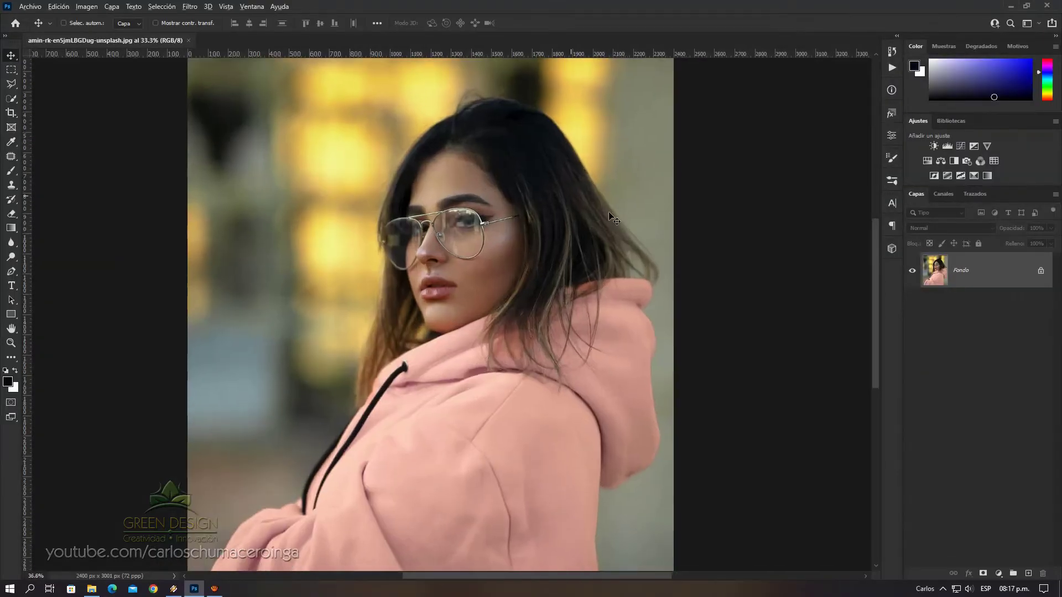
scroll(614, 218, up, 3)
scroll(613, 227, up, 3)
scroll(617, 244, up, 3)
scroll(621, 261, up, 2)
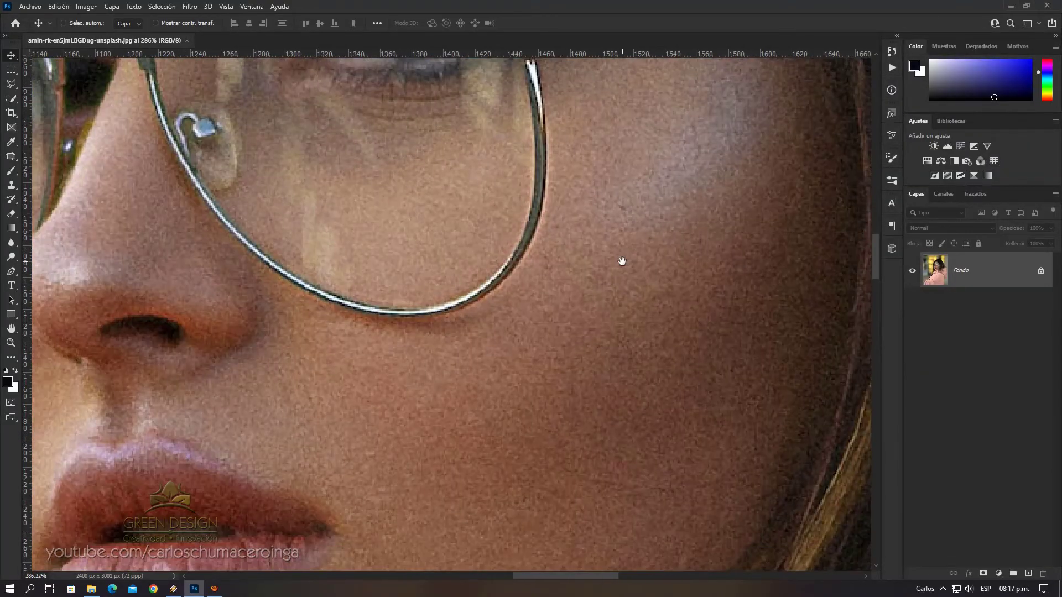
scroll(342, 306, down, 3)
scroll(339, 268, up, 3)
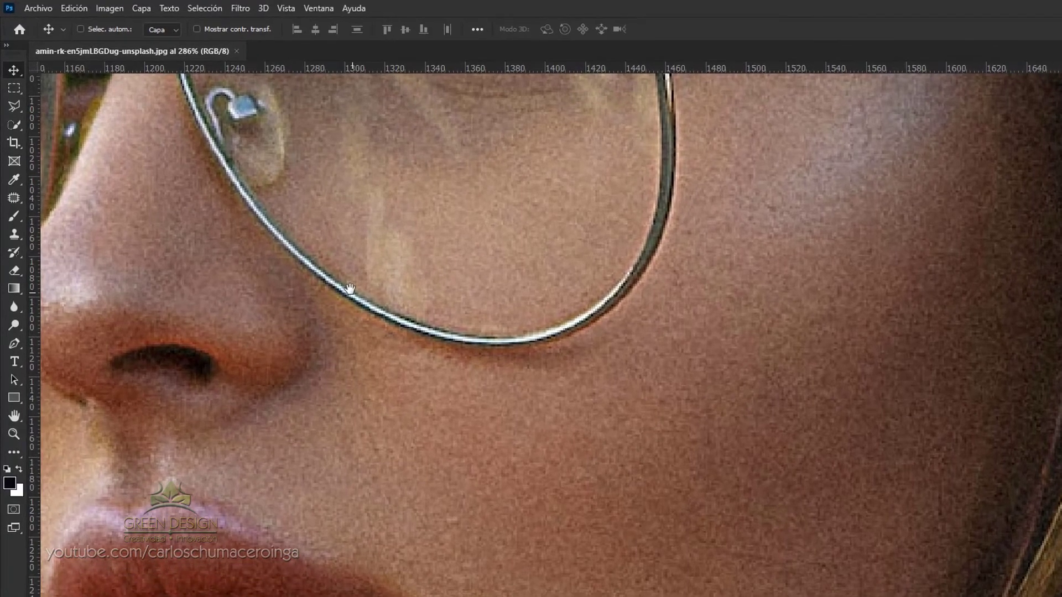
Apply a Surface Blur with radius 5 and threshold 10 to the portrait
click(247, 11)
mouse_move(262, 187)
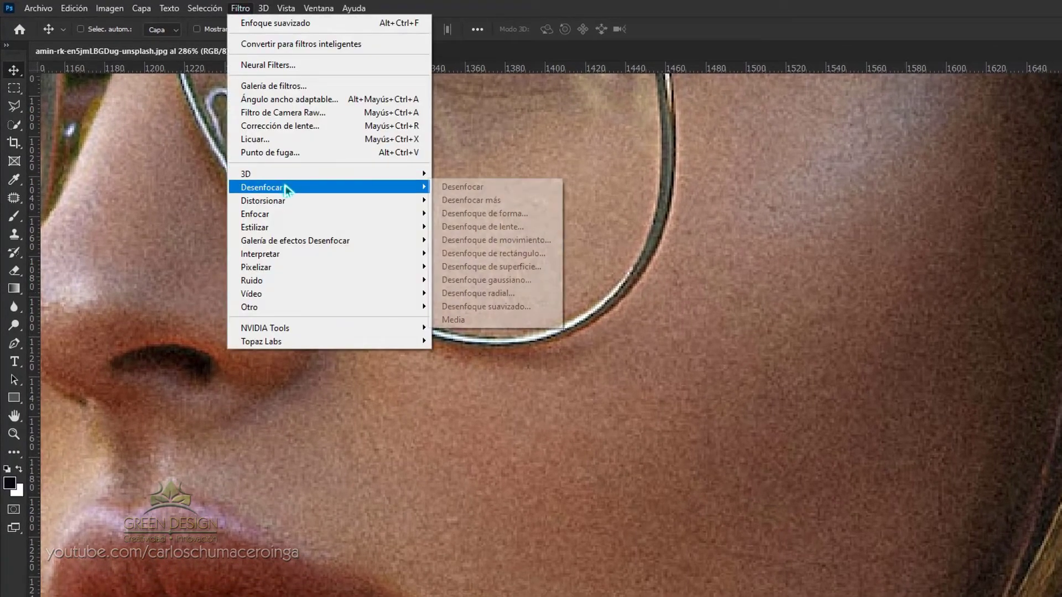
click(529, 269)
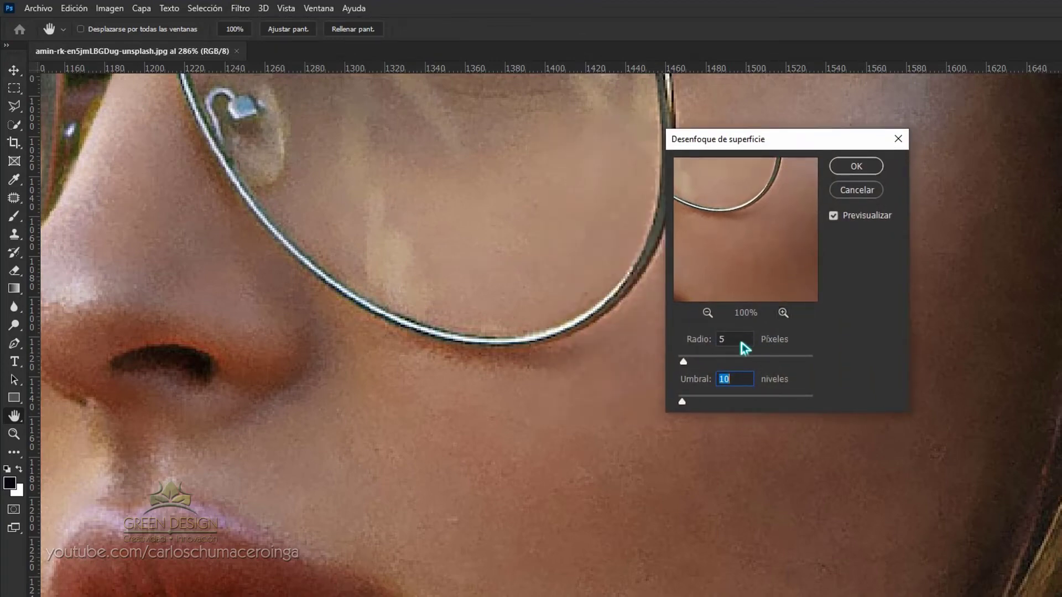
click(740, 339)
click(856, 167)
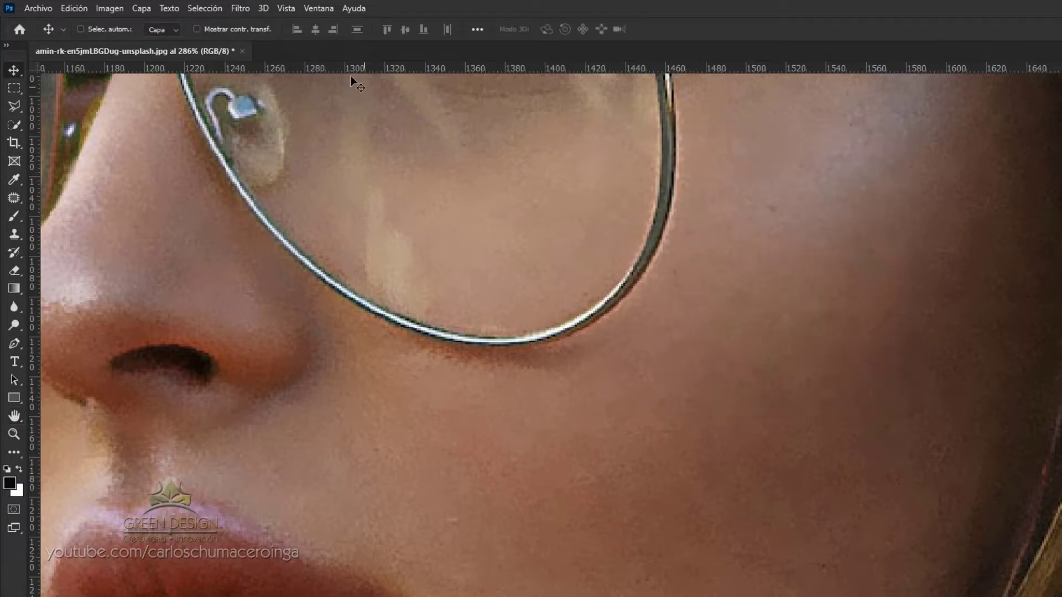
Add a 1.0 px Gaussian blur and fit the image to the window
click(240, 8)
mouse_move(262, 187)
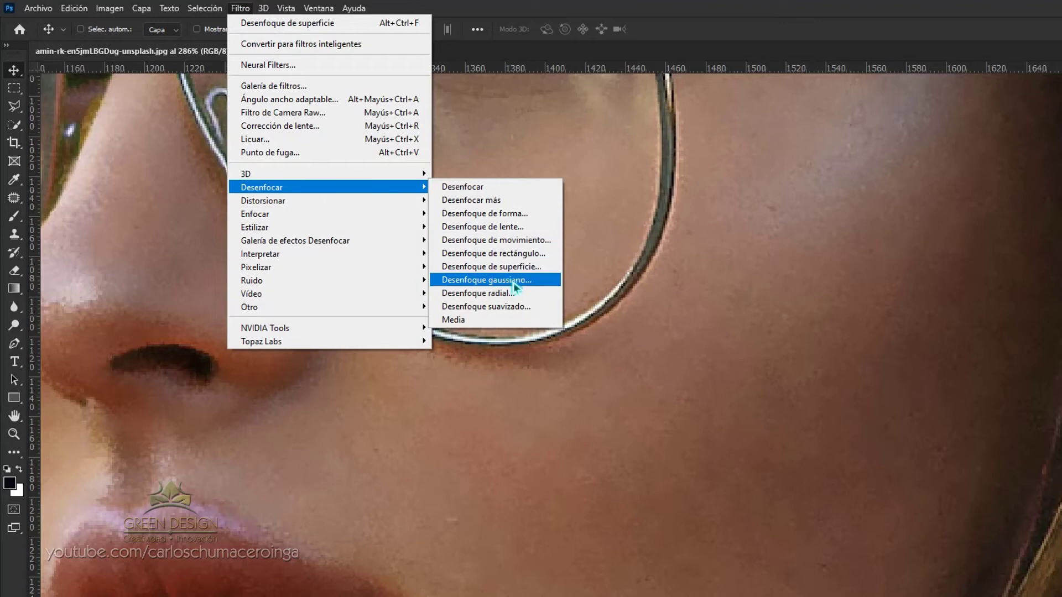
click(514, 282)
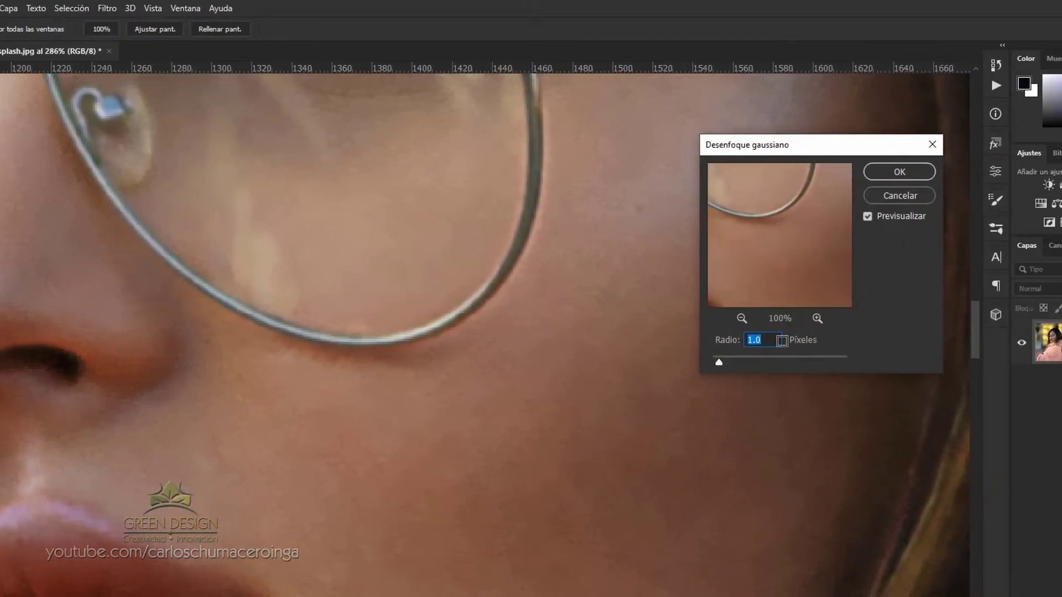
click(890, 172)
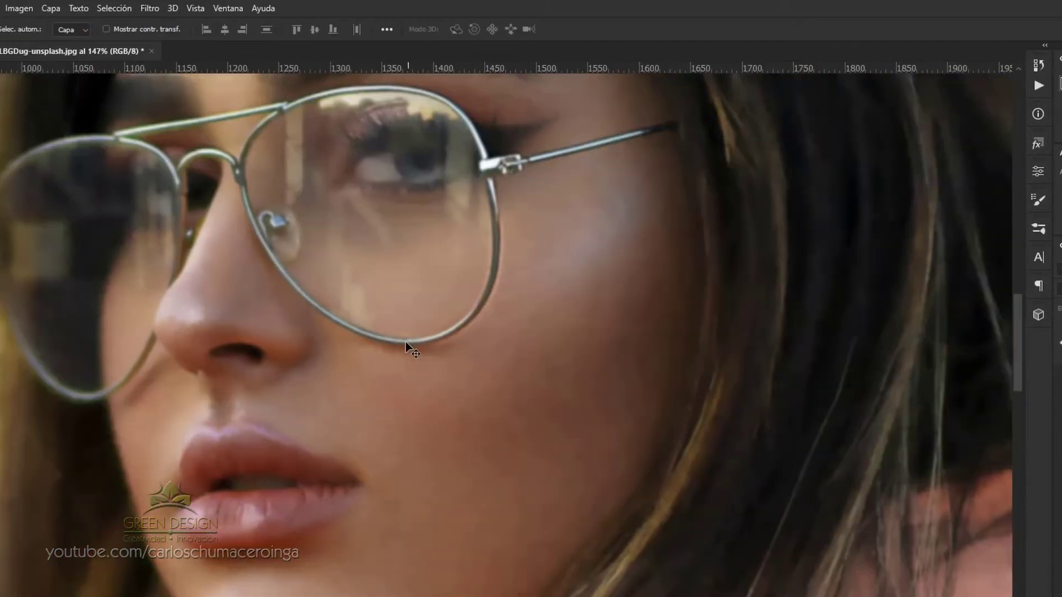
key(ctrl+0)
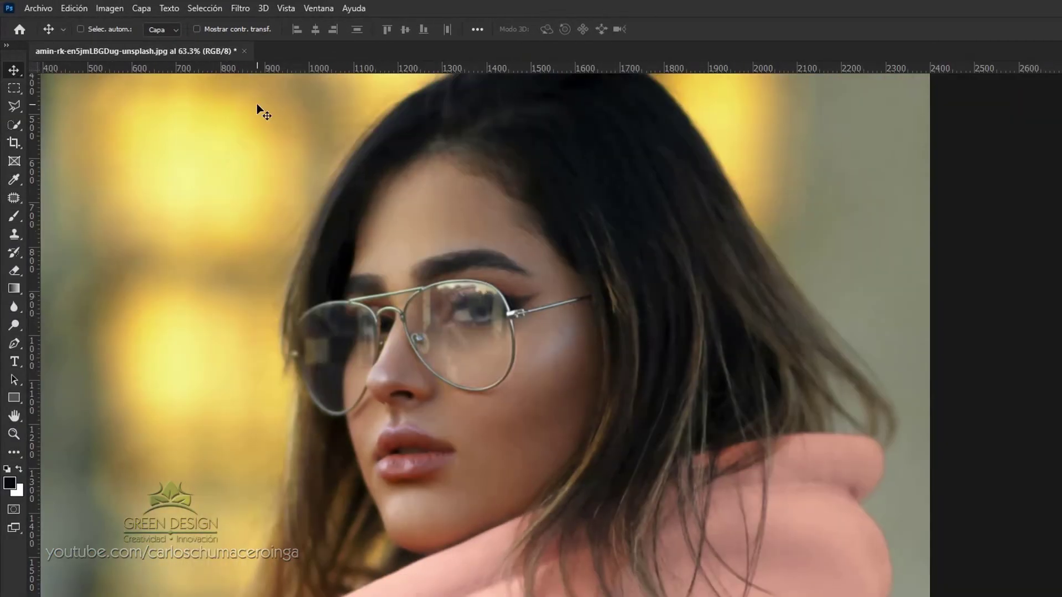
Set the Image Size height to 1500 px so the width follows to 1200 px
click(110, 8)
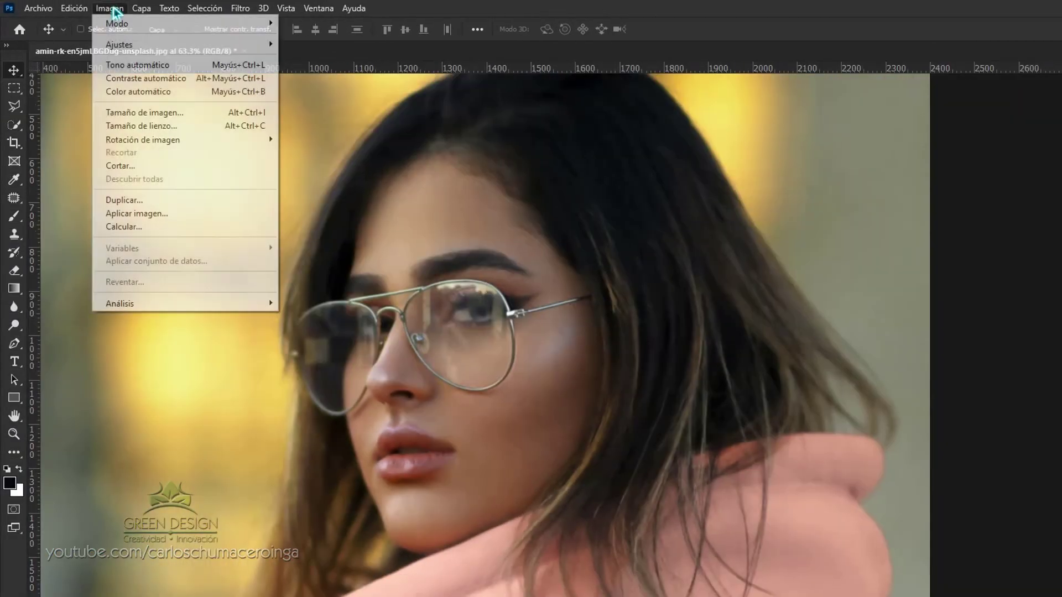
click(160, 113)
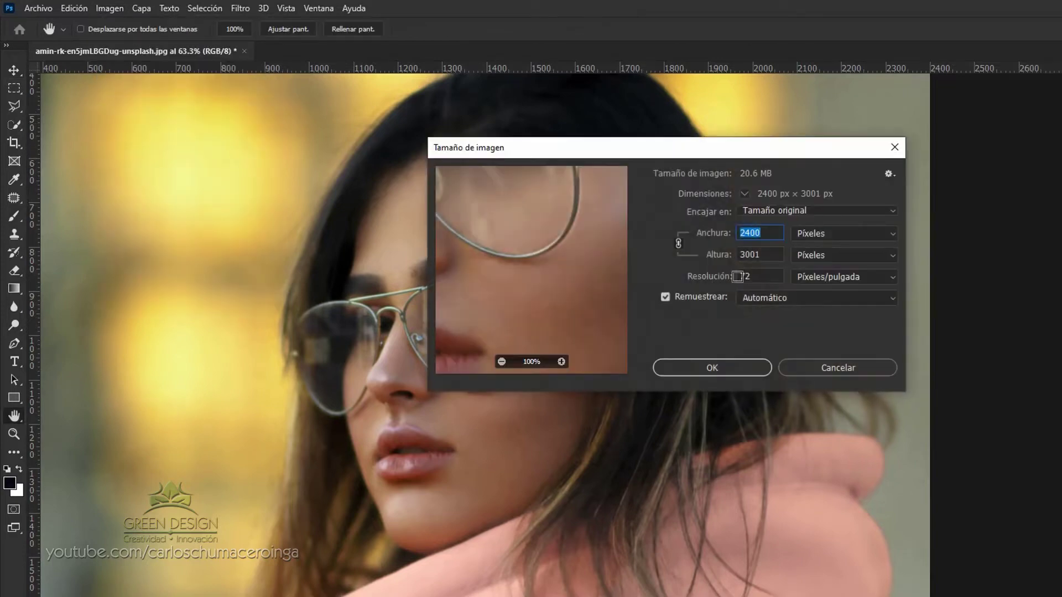
click(762, 257)
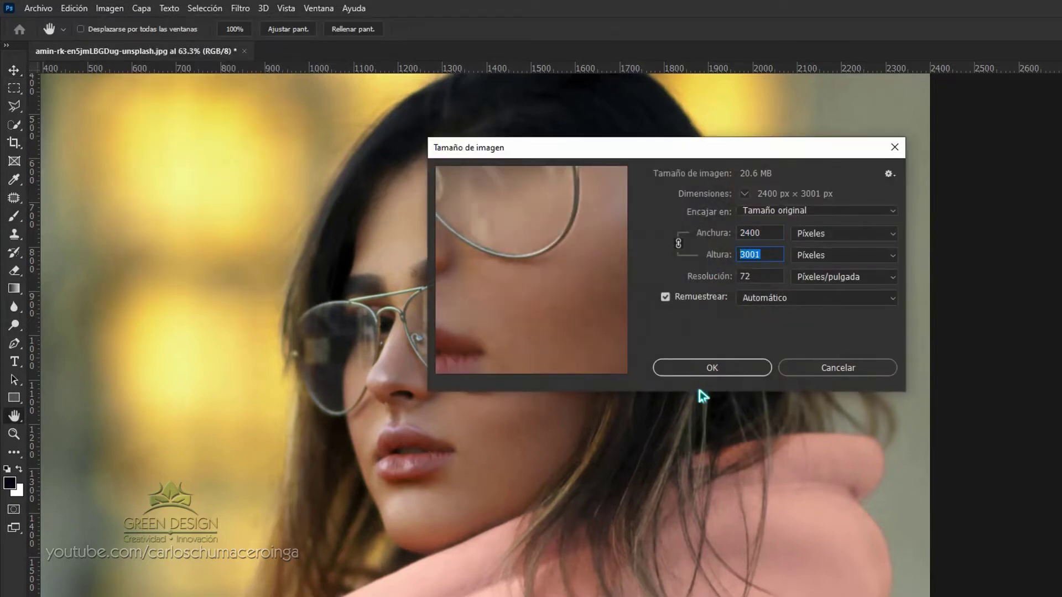
text(1500)
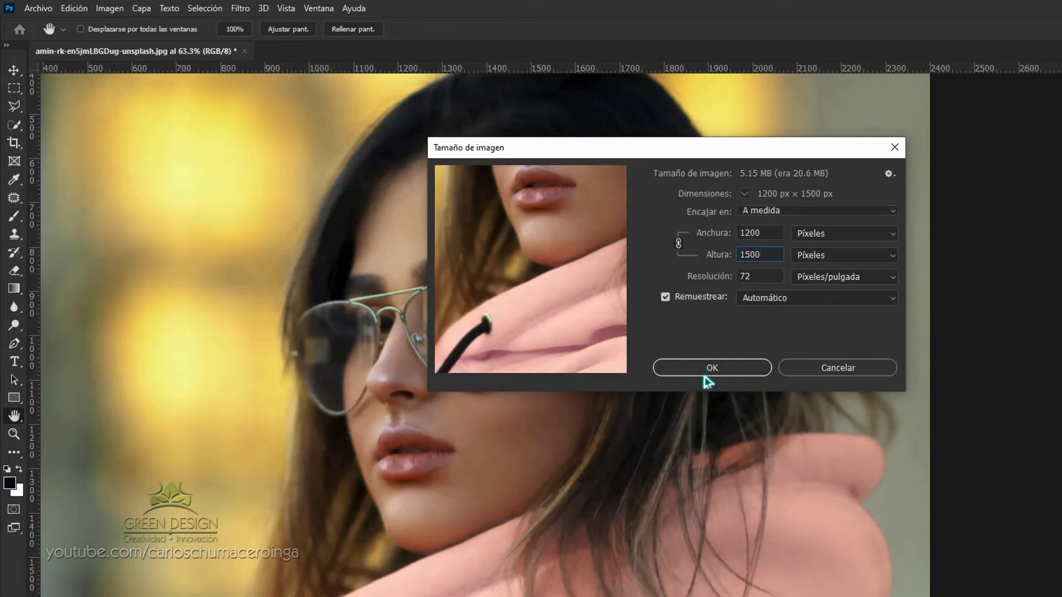
click(708, 368)
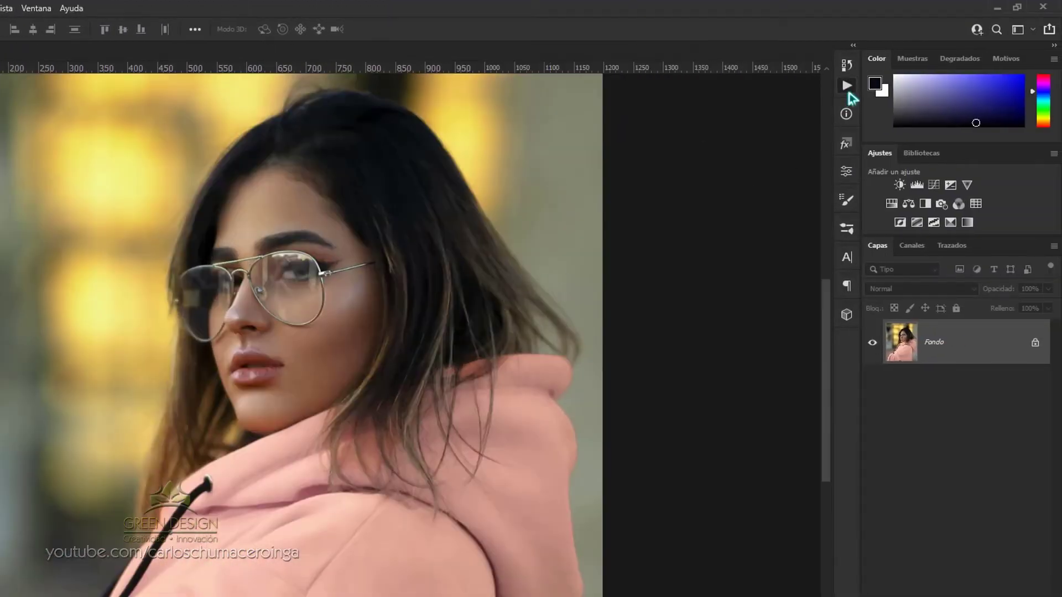
Run the Melodious Painting action on the pink-hoodie portrait
click(846, 86)
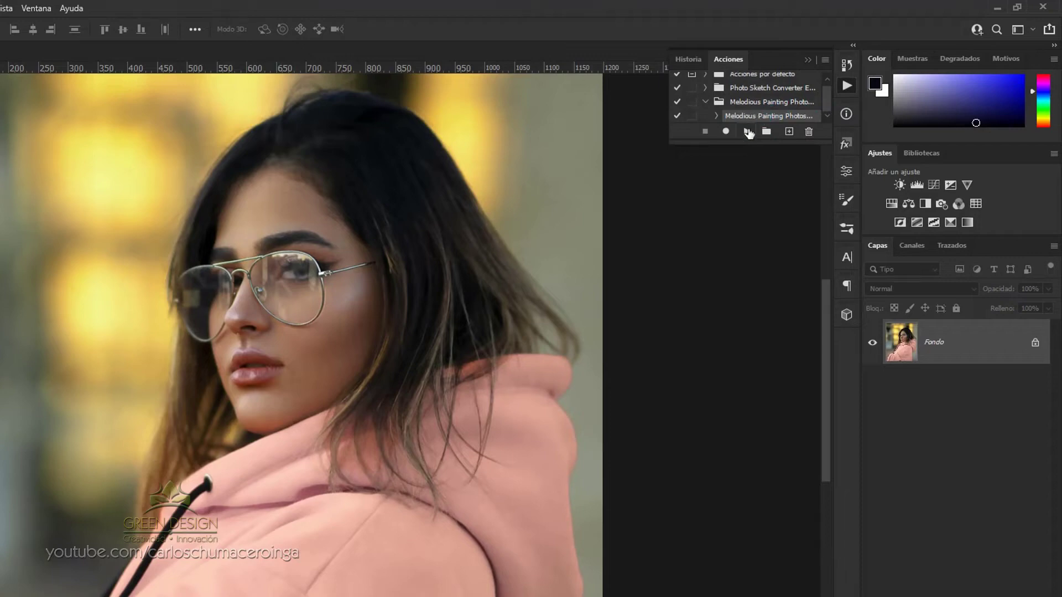
click(747, 131)
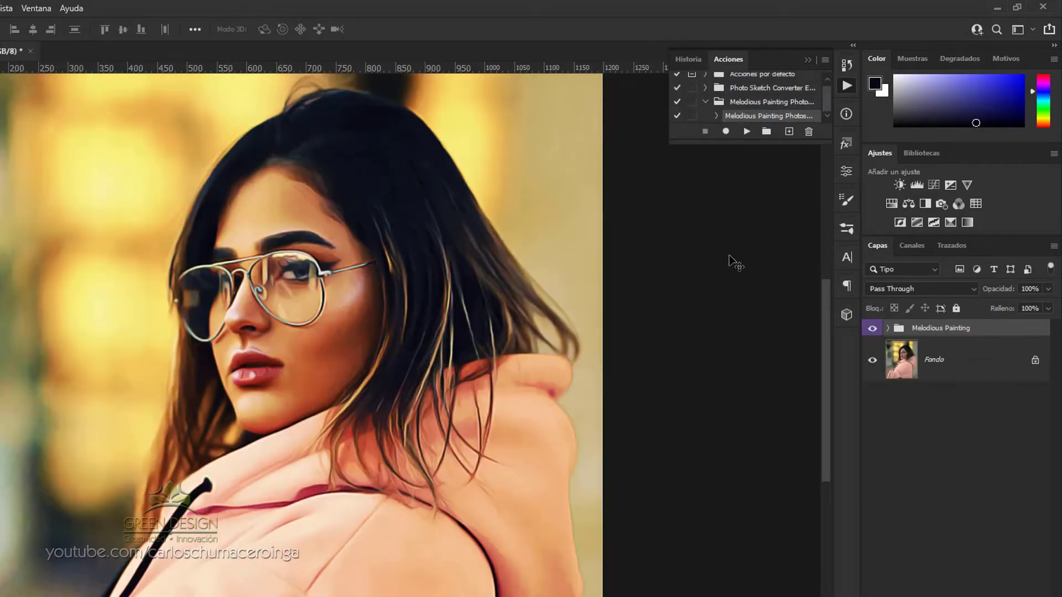
click(807, 59)
scroll(435, 323, down, 1)
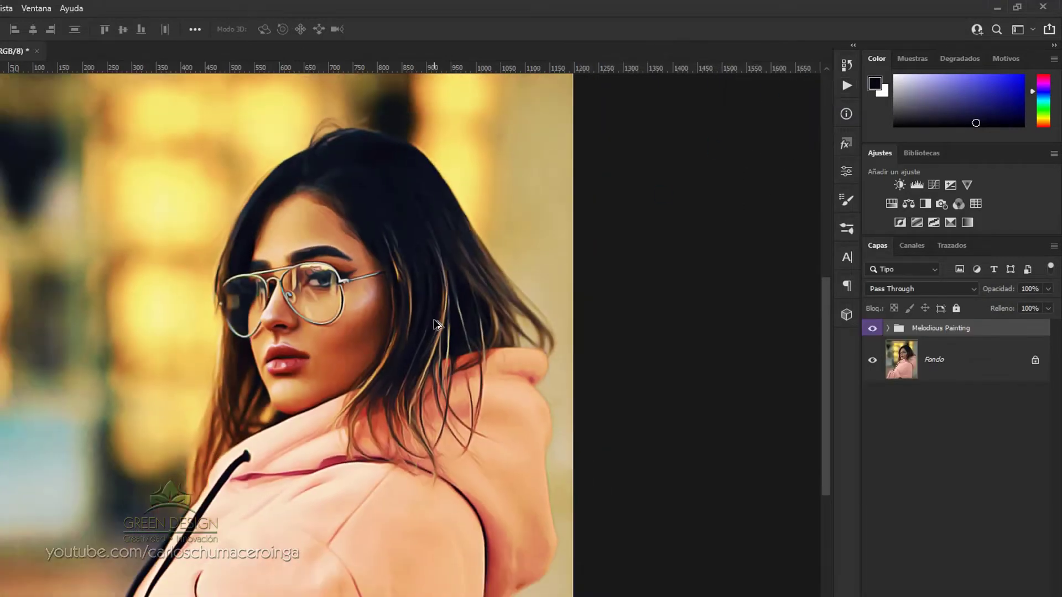
scroll(435, 323, up, 1)
scroll(497, 332, up, 1)
scroll(592, 345, up, 1)
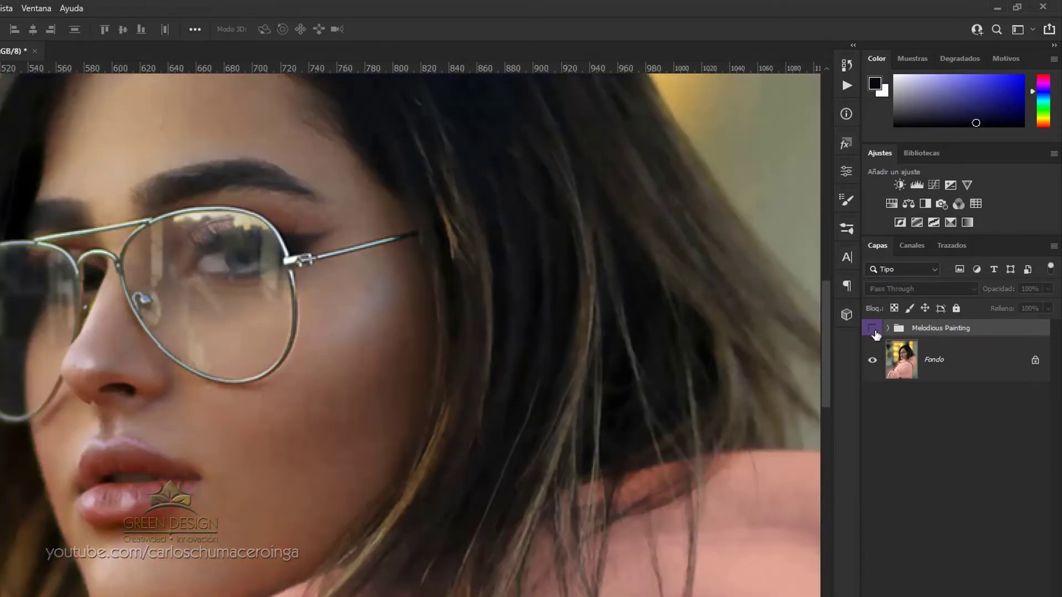
Toggle the painting group's visibility to compare it with the original photo
click(872, 328)
scroll(277, 304, down, 1)
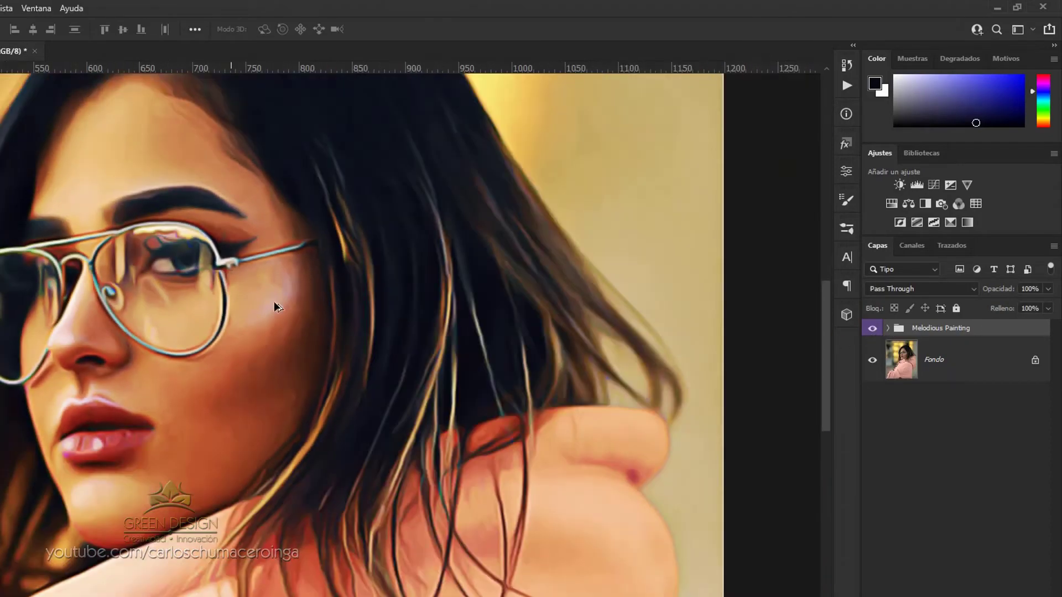
scroll(504, 370, up, 1)
scroll(331, 350, down, 1)
scroll(249, 297, down, 1)
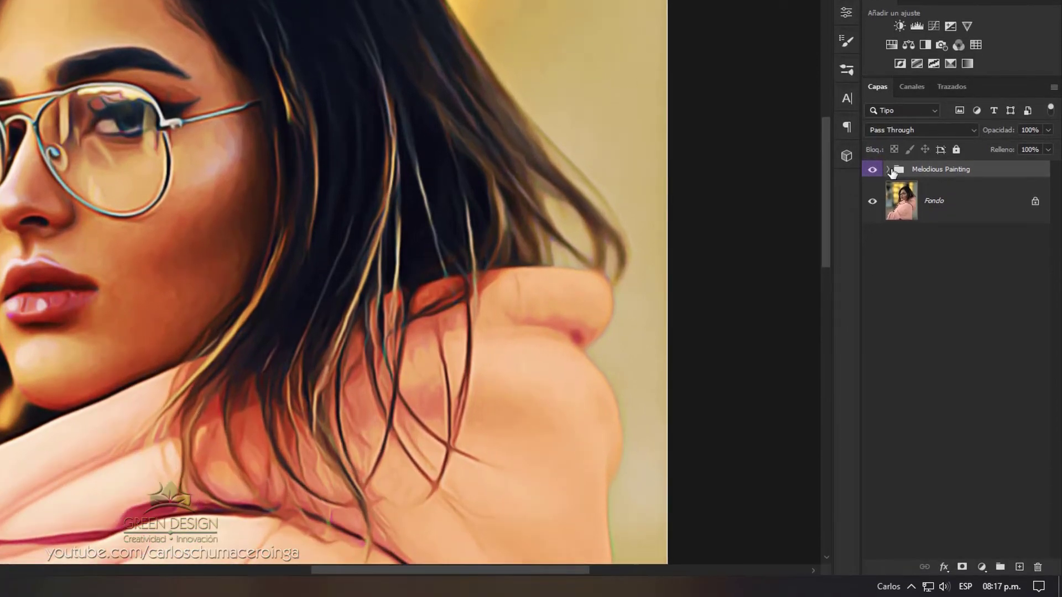
Expand the Melodious Painting group and select its Painting Effect layer
click(888, 169)
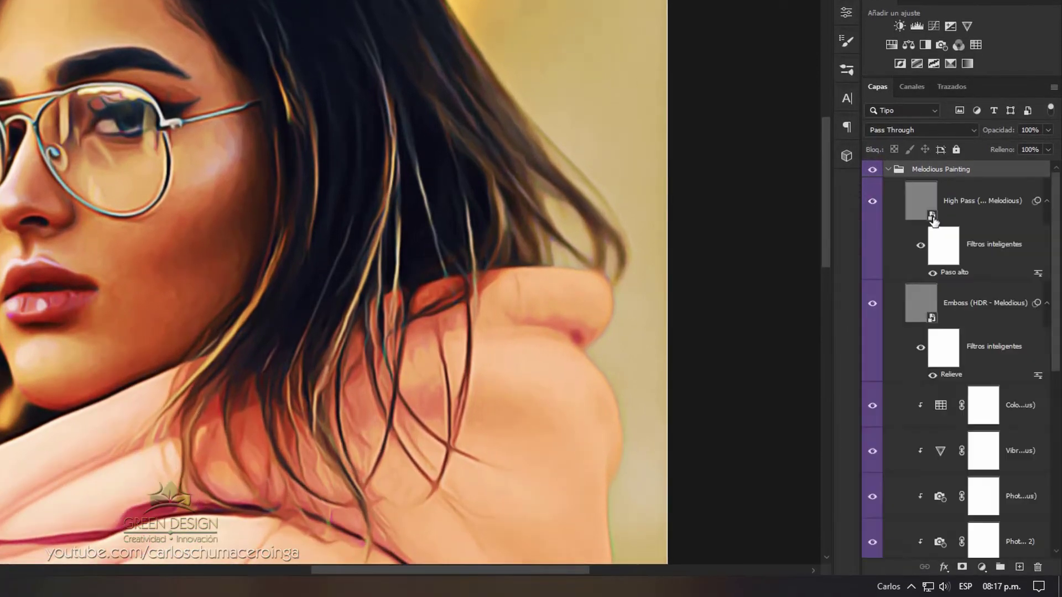
scroll(989, 332, down, 5)
scroll(1001, 388, down, 5)
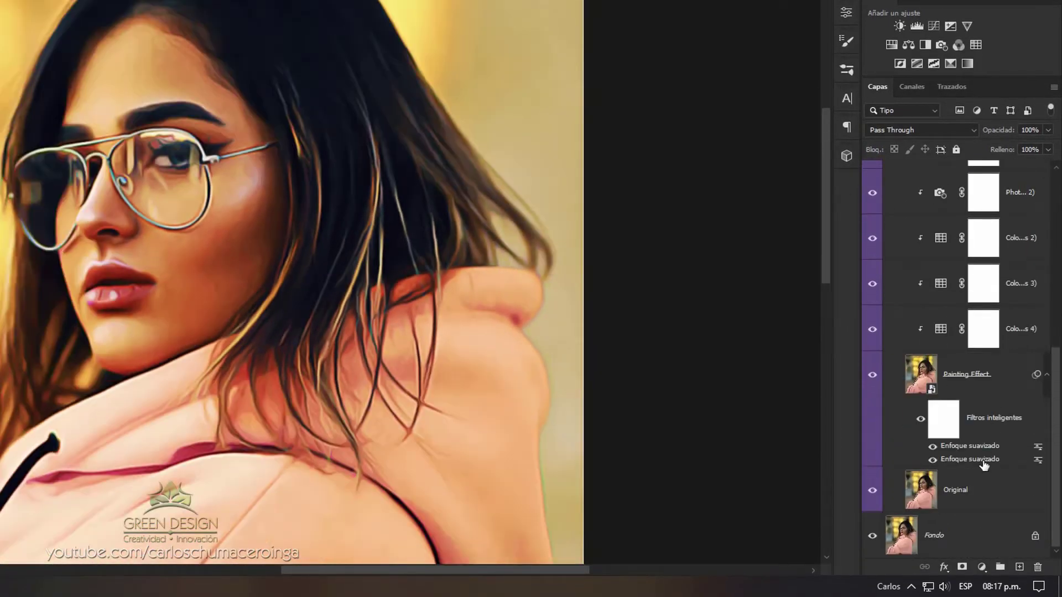
click(984, 464)
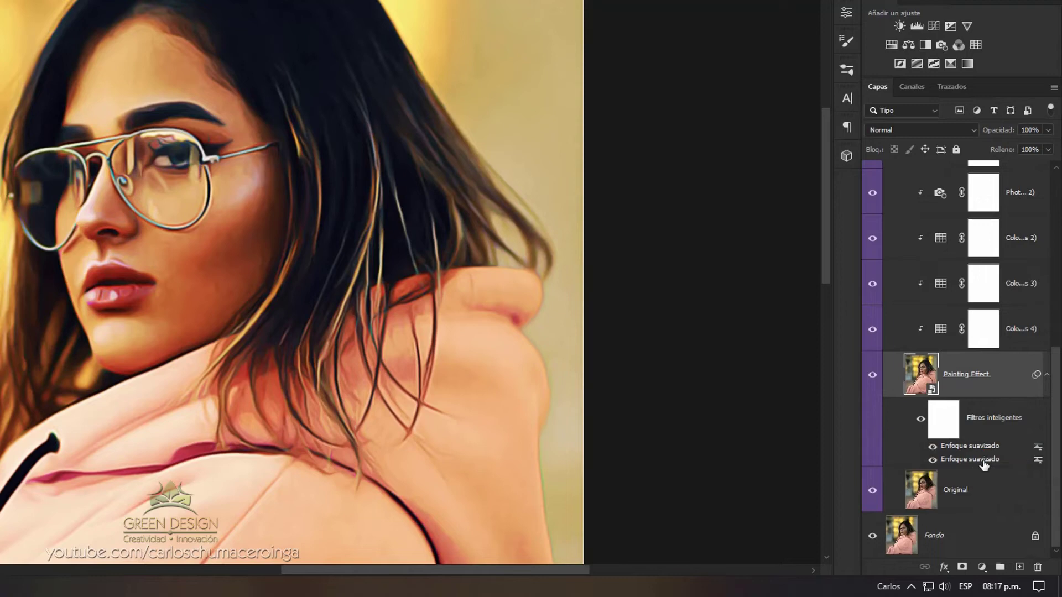
Raise the second Enfoque suavizado filter's radius to about 7.8 px, then compare before and after
double_click(984, 463)
click(428, 140)
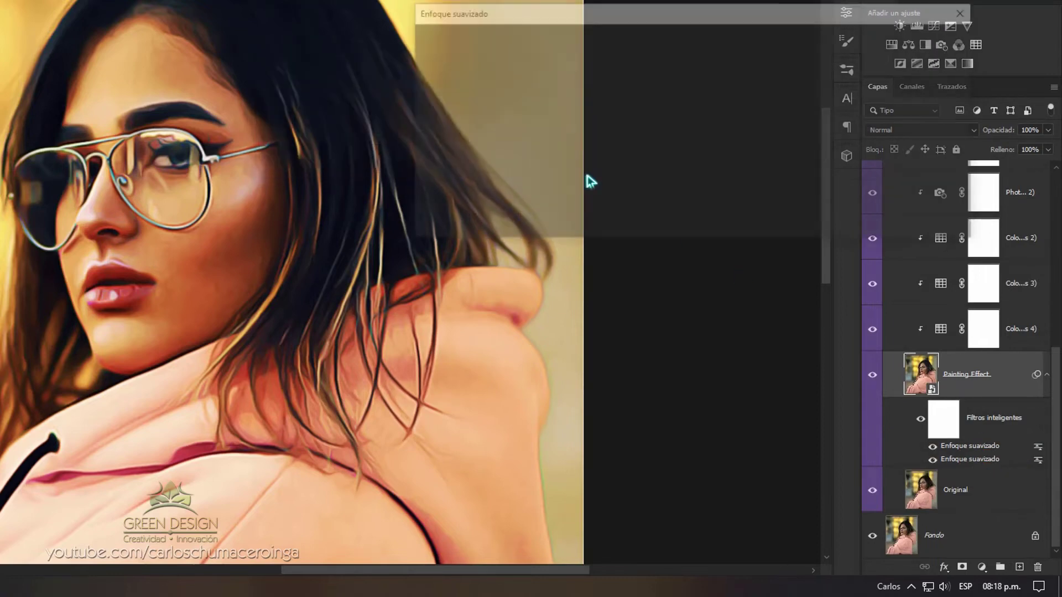
drag(712, 19, 775, 0)
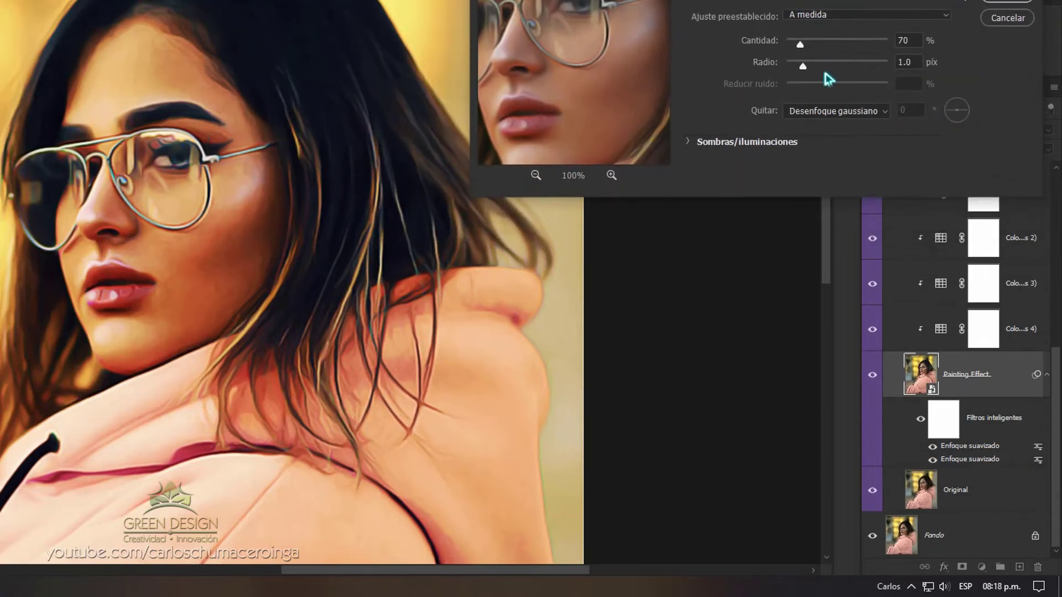
drag(820, 69, 835, 69)
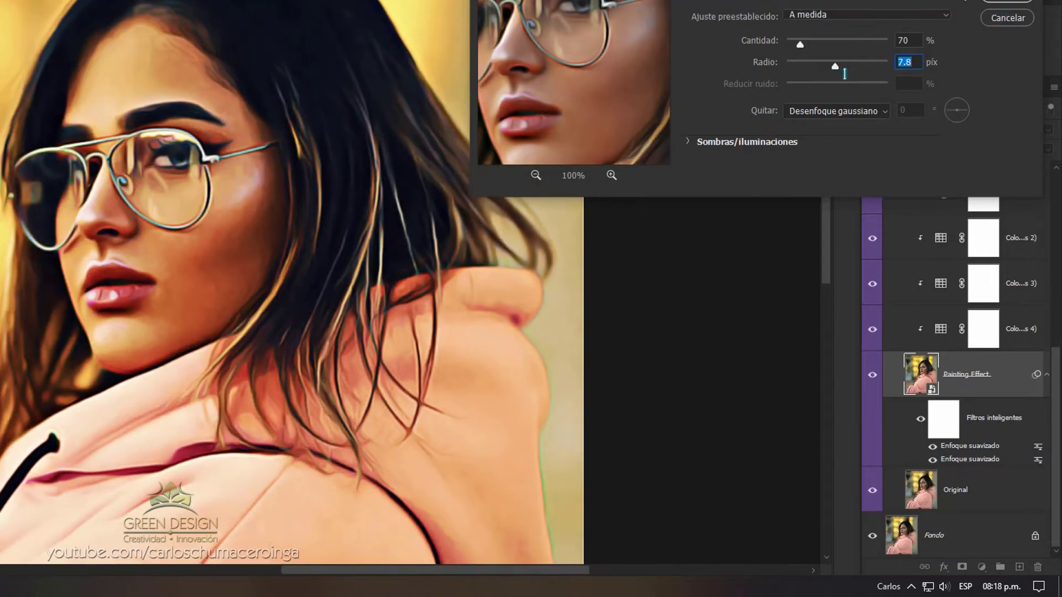
click(1006, 2)
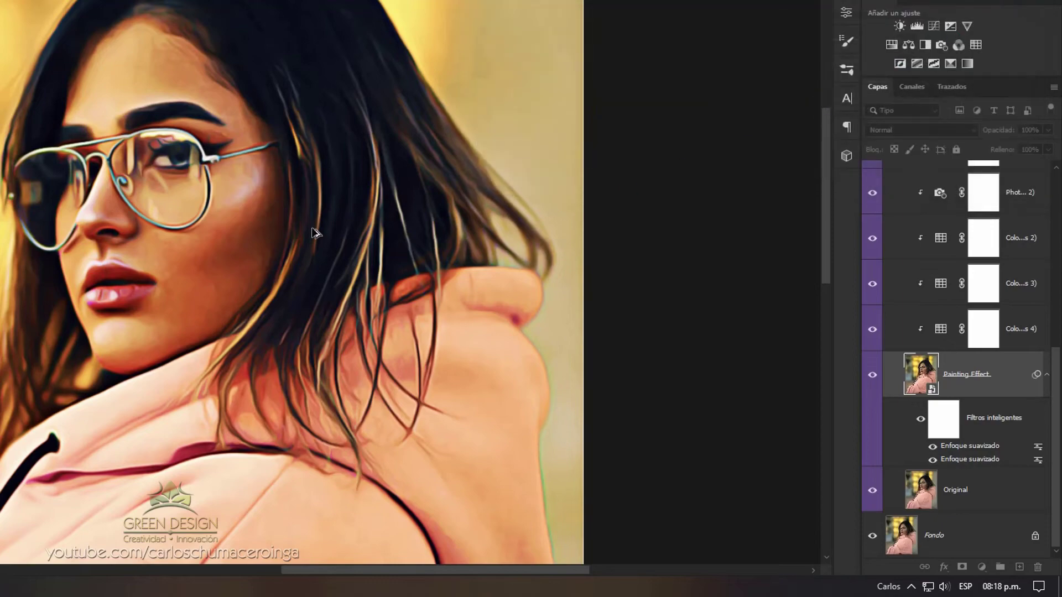
scroll(293, 229, up, 1)
scroll(230, 194, down, 3)
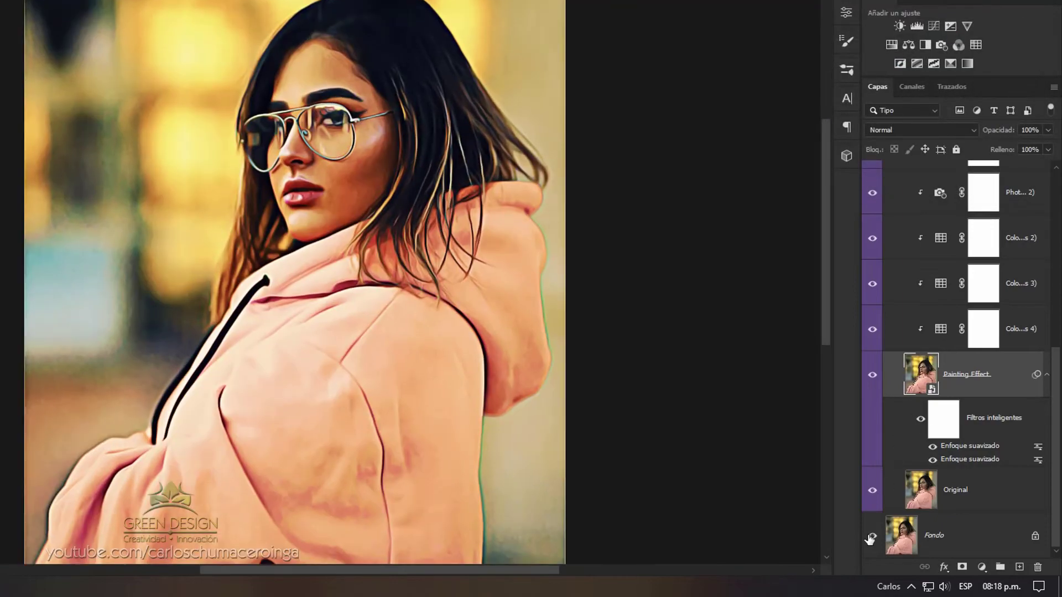
click(870, 539)
click(870, 539)
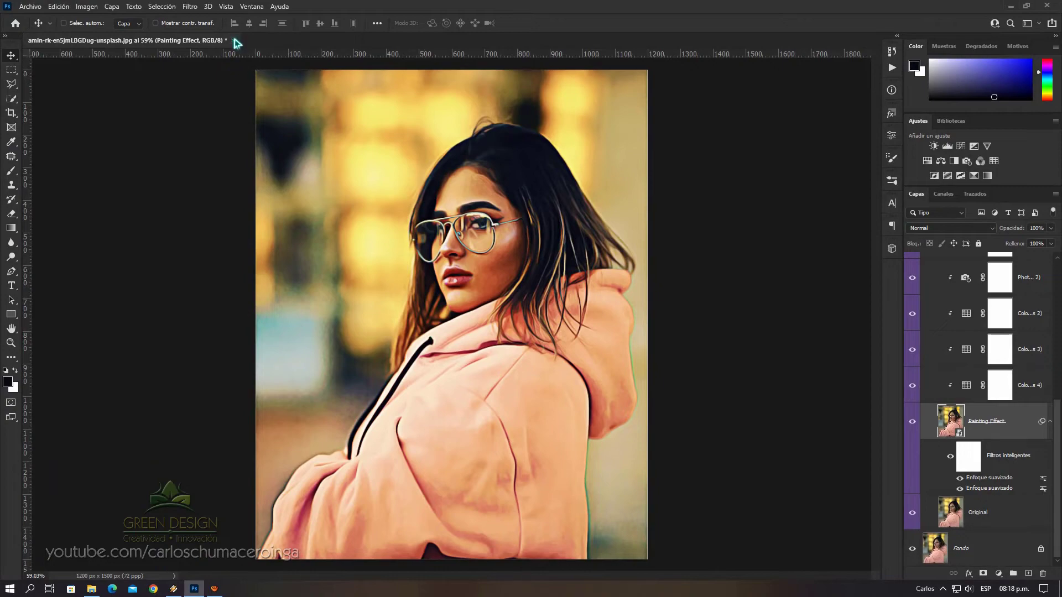
Close the pink-hoodie portrait without saving and open the blue-lit ben-blennerhassett portrait
click(234, 40)
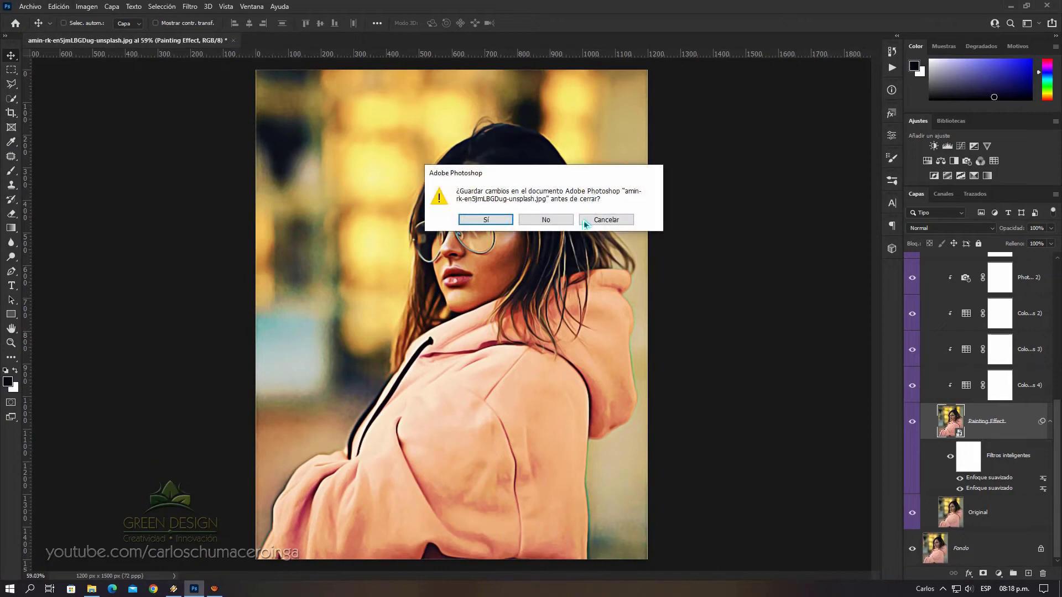
click(548, 218)
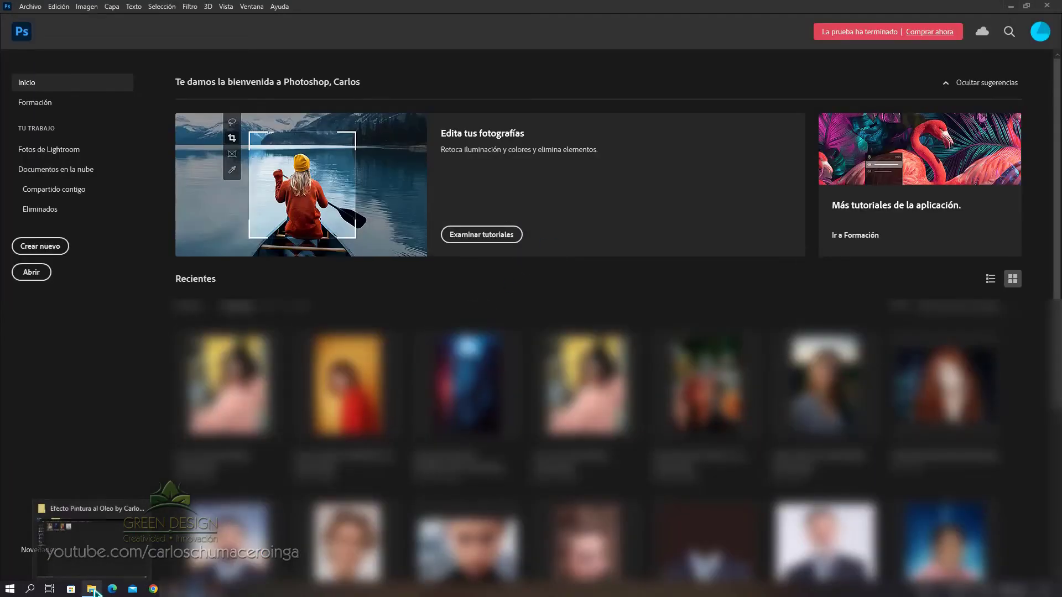
click(92, 588)
mouse_move(188, 99)
mouse_down()
mouse_move(250, 350)
mouse_move(334, 451)
mouse_move(581, 211)
mouse_up()
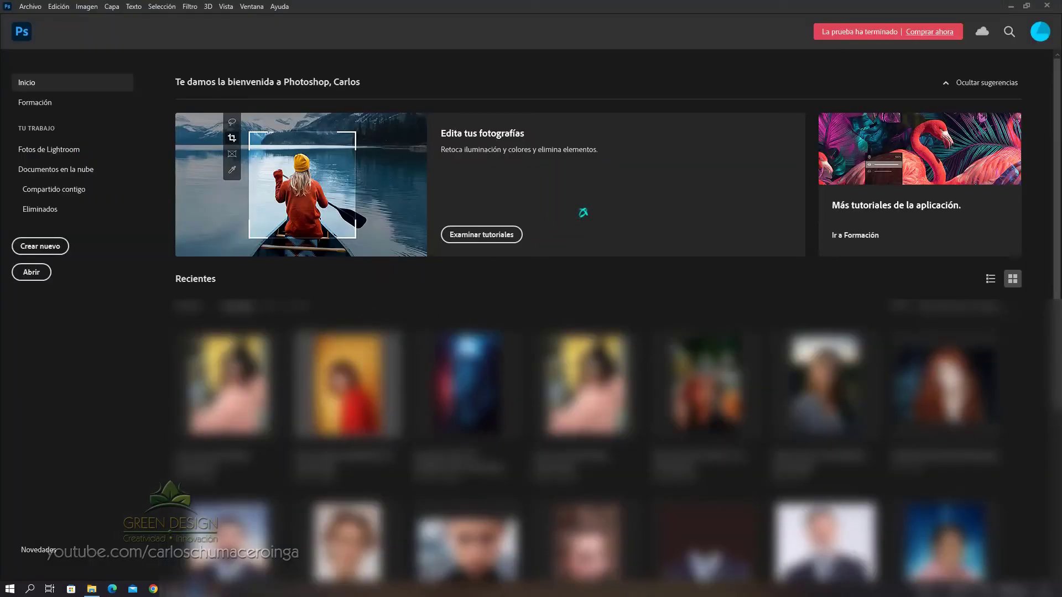
scroll(426, 204, up, 3)
scroll(246, 207, up, 2)
Open the Desenfoque de superficie blur settings for the blue-lit portrait, then minimise Photoshop
click(190, 6)
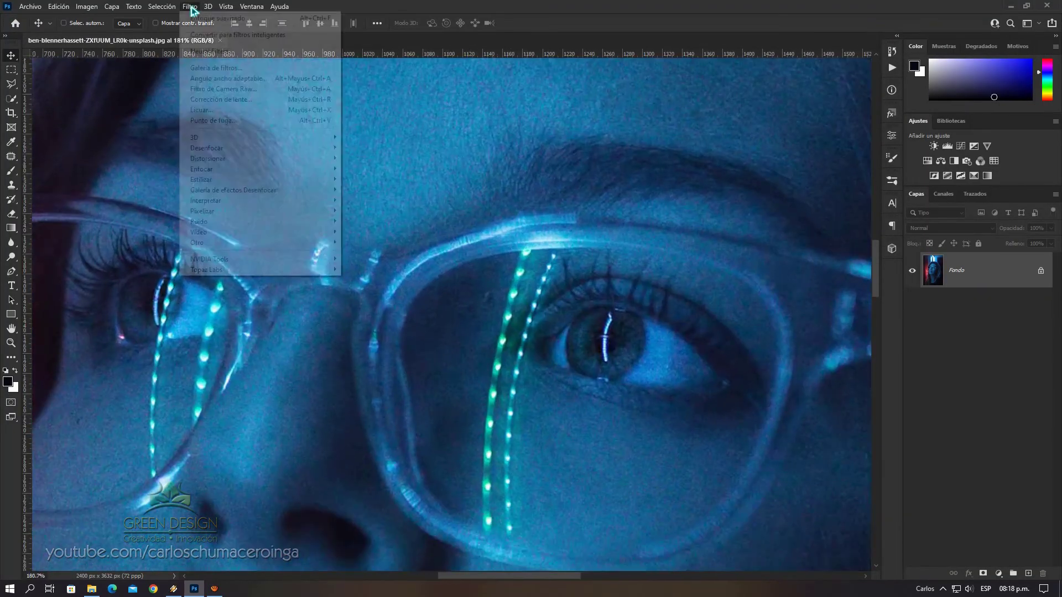
click(387, 255)
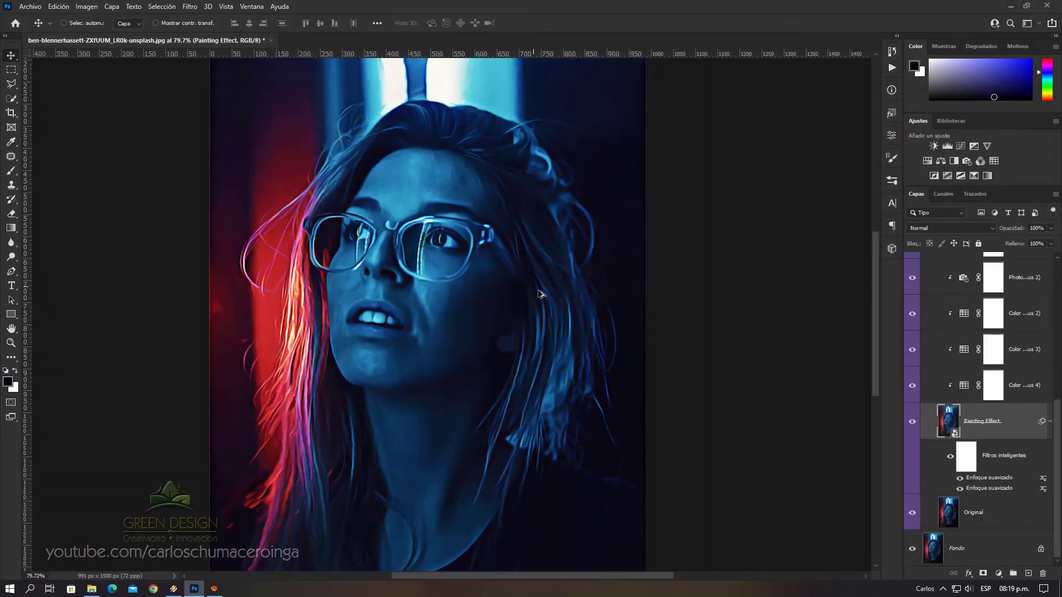
scroll(531, 293, up, 2)
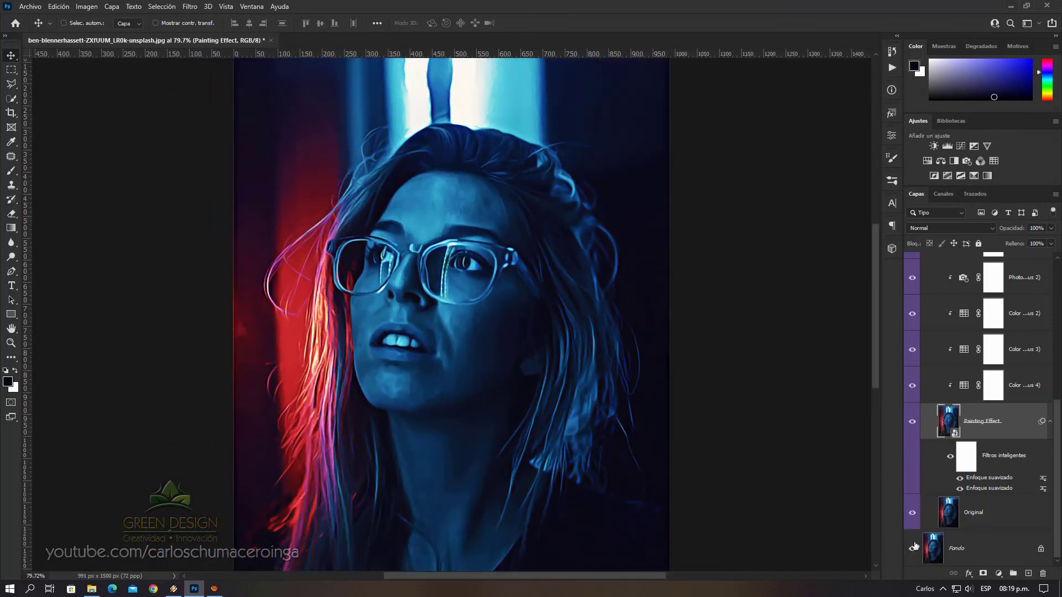
click(1010, 6)
click(997, 6)
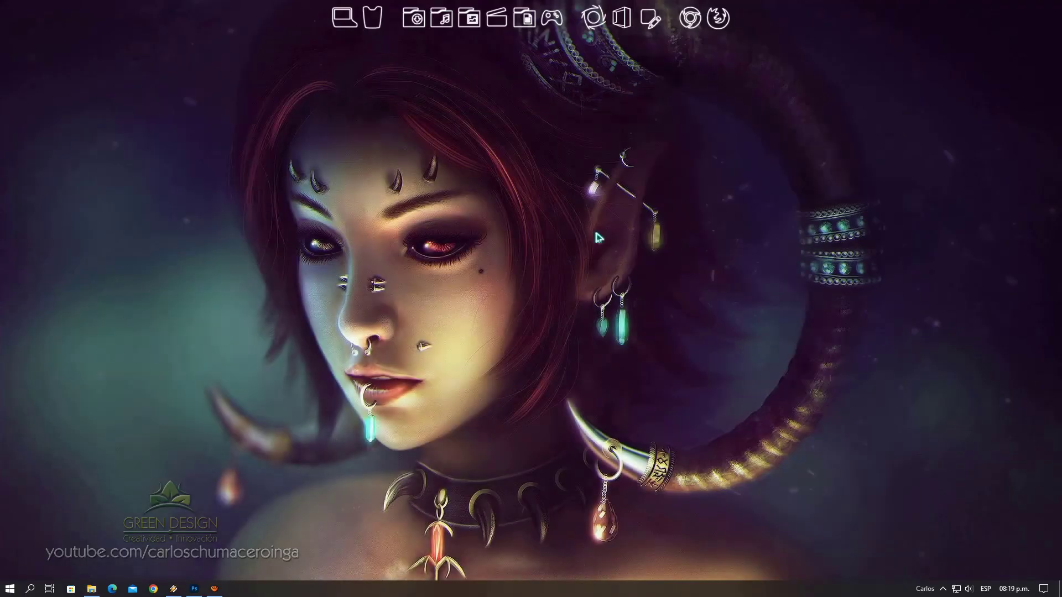